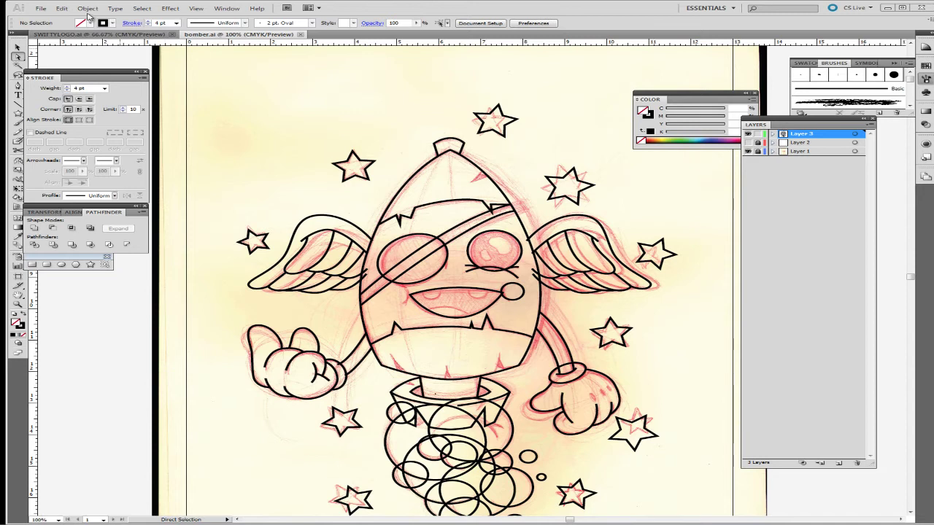
Look up the keyboard shortcut assigned to Outline Stroke among the Object menu's Path commands, and leave the shortcut settings unchanged.
left_click(87, 8)
left_click(62, 8)
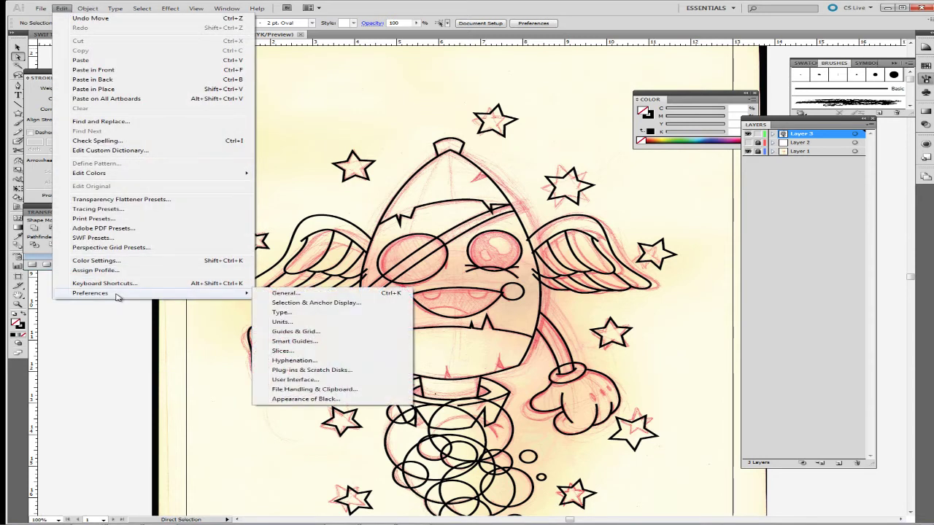
left_click(117, 284)
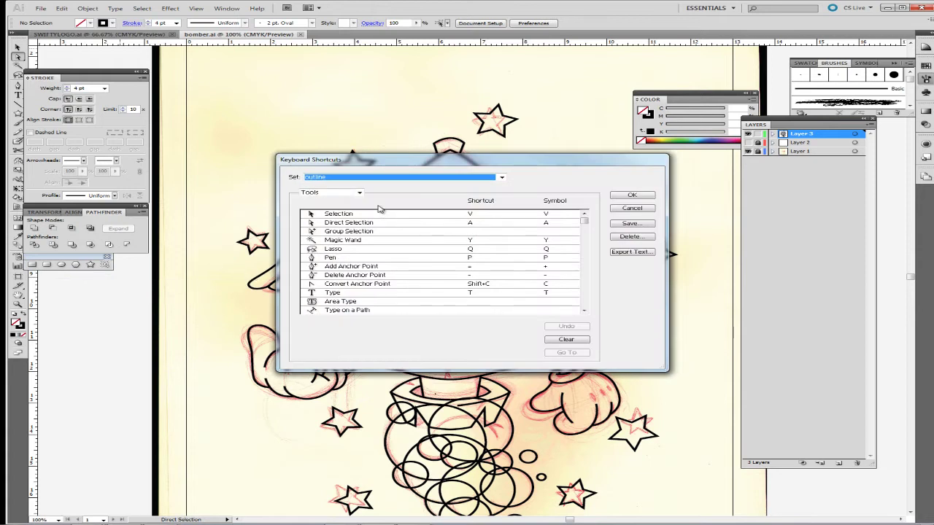
left_click(360, 192)
left_click(328, 201)
left_click(324, 232)
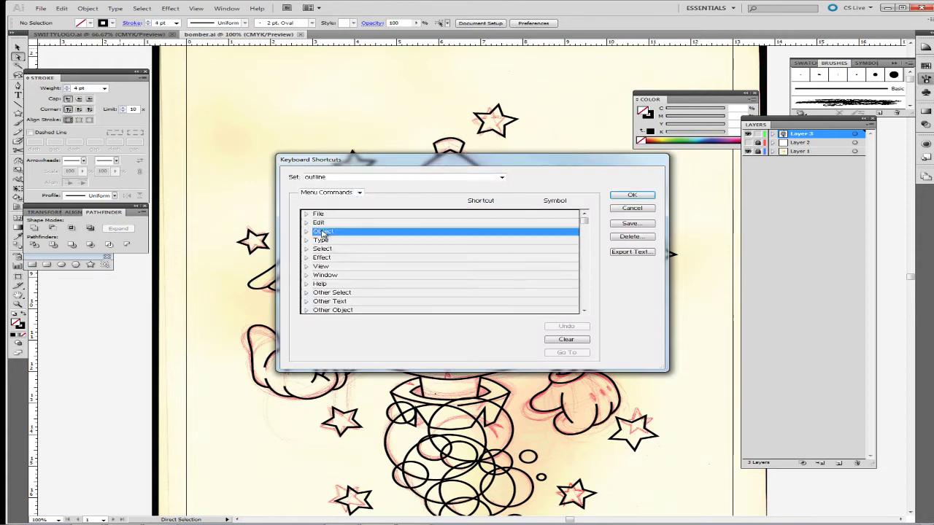
left_click(307, 231)
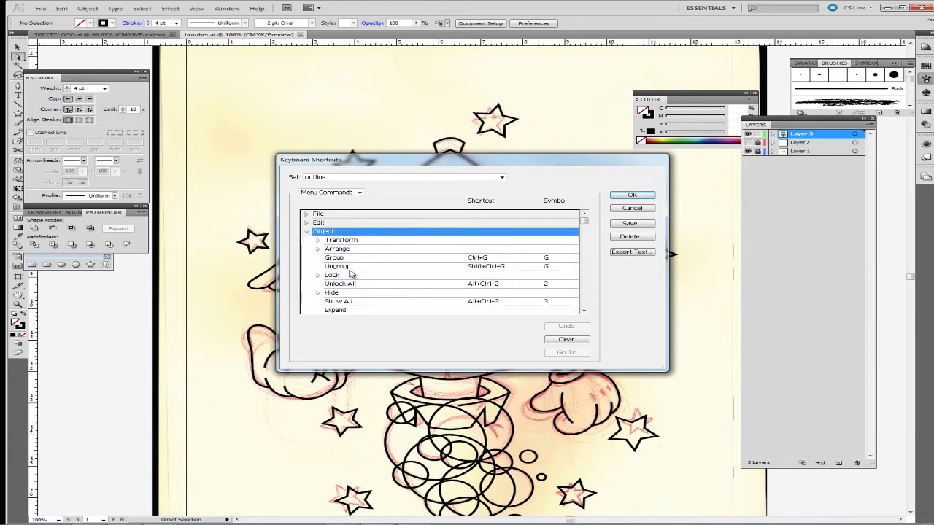
scroll(458, 270, "down", 4)
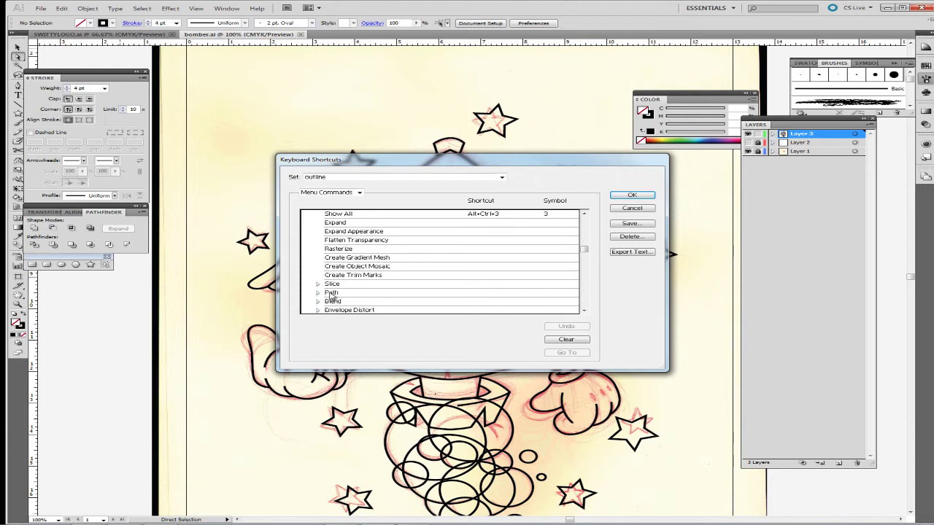
left_click(330, 293)
left_click(318, 293)
scroll(447, 280, "down", 2)
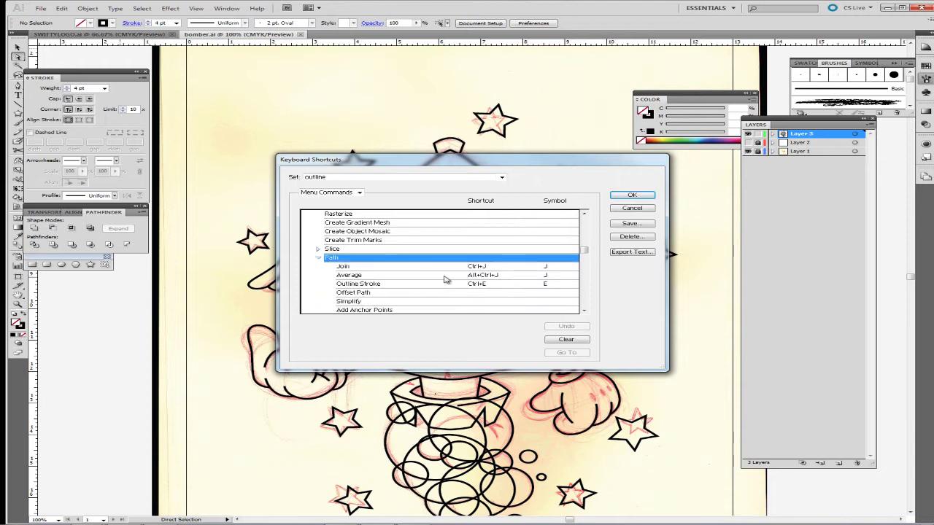
left_click(470, 285)
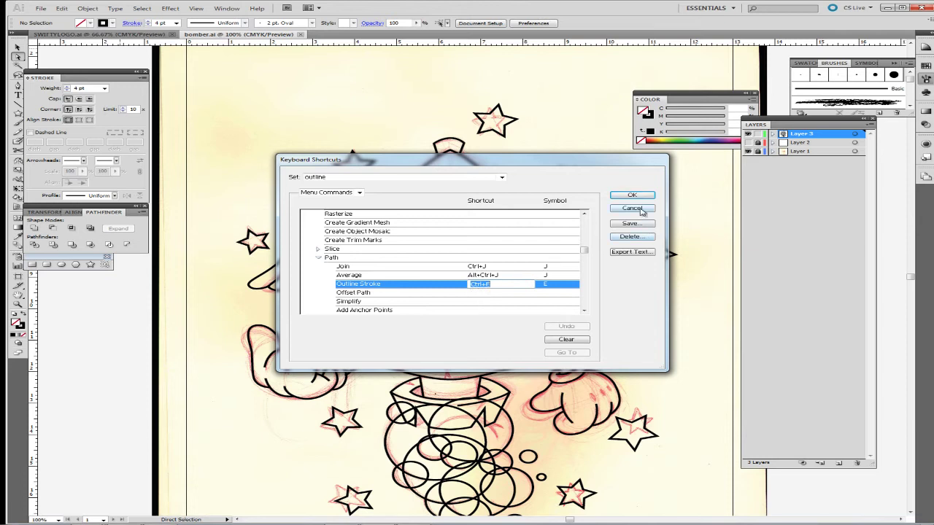
left_click(642, 210)
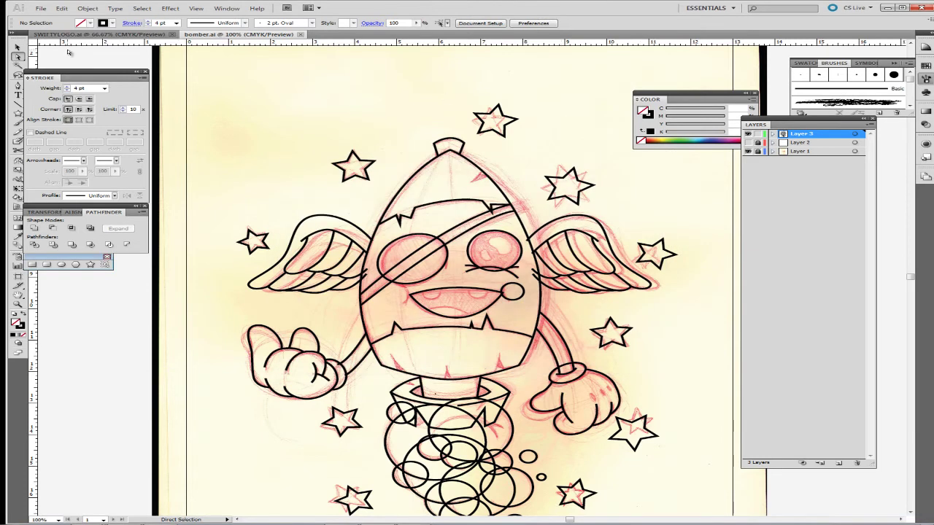
Select the mouth, the small circle beside it and the body outline in turn to examine their stroke paths.
left_click(18, 48)
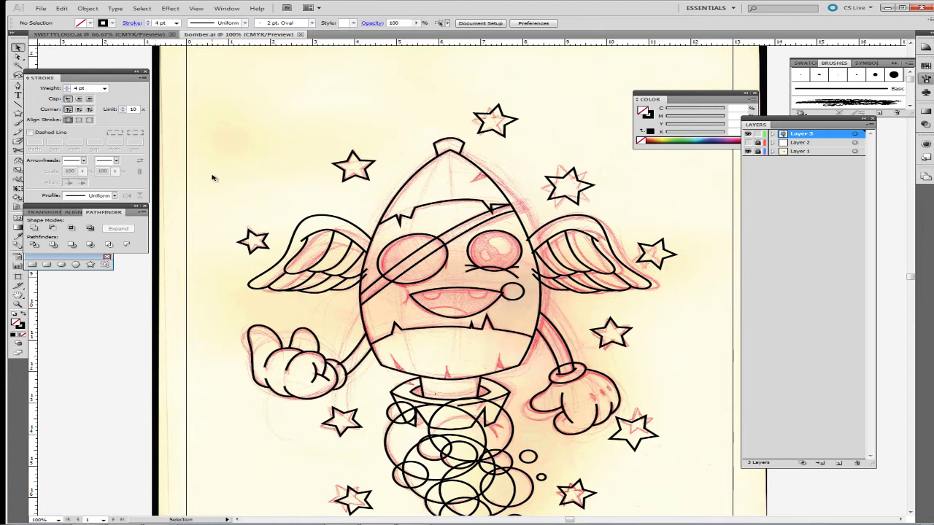
key("ctrl+equal")
key("ctrl+equal")
key("ctrl+equal")
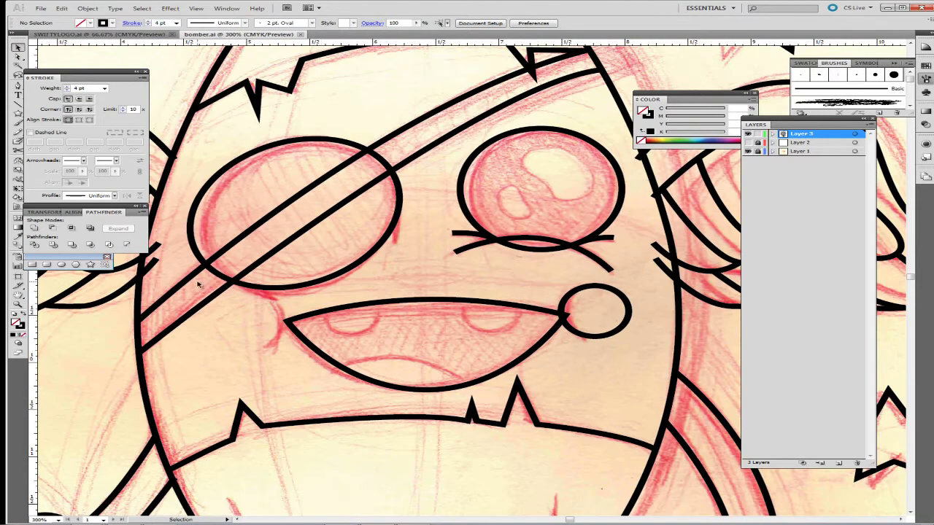
left_click(208, 300)
left_click(365, 304)
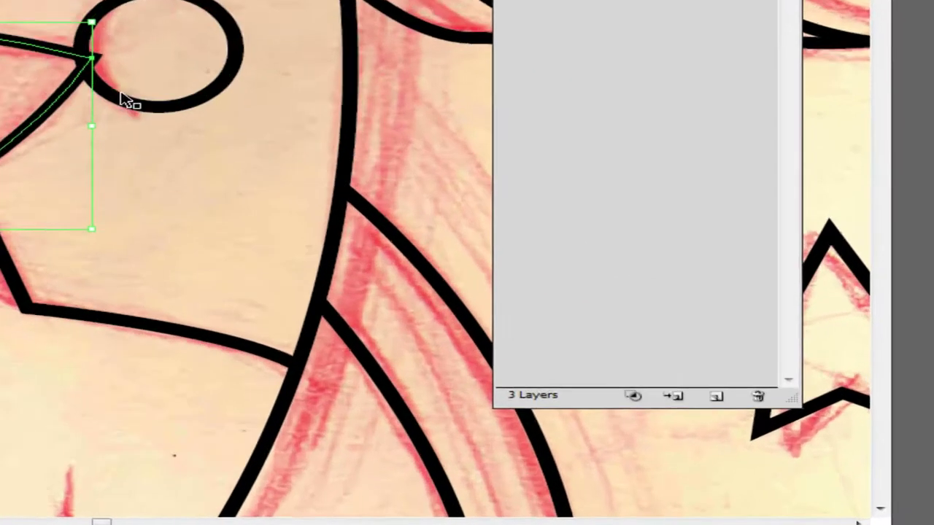
left_click(582, 335)
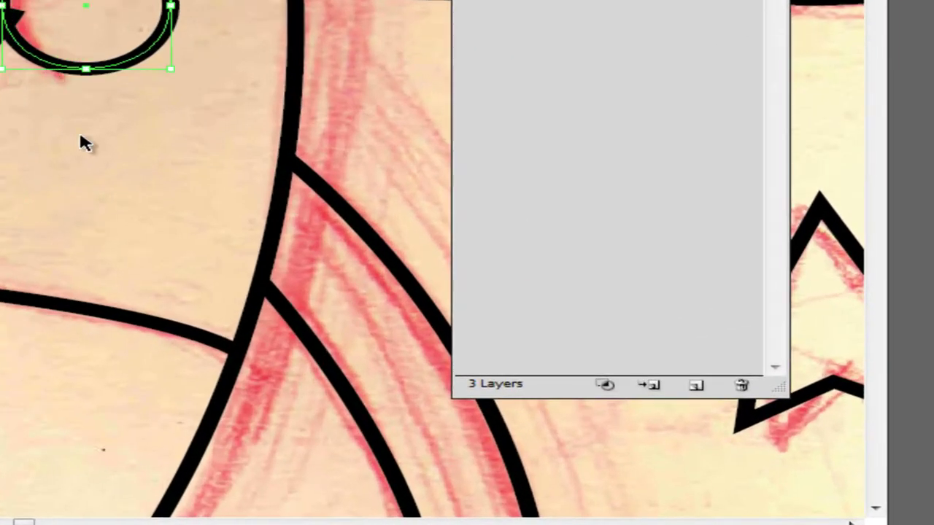
left_click(276, 231)
left_click(145, 219)
left_click(126, 63)
left_click(298, 73)
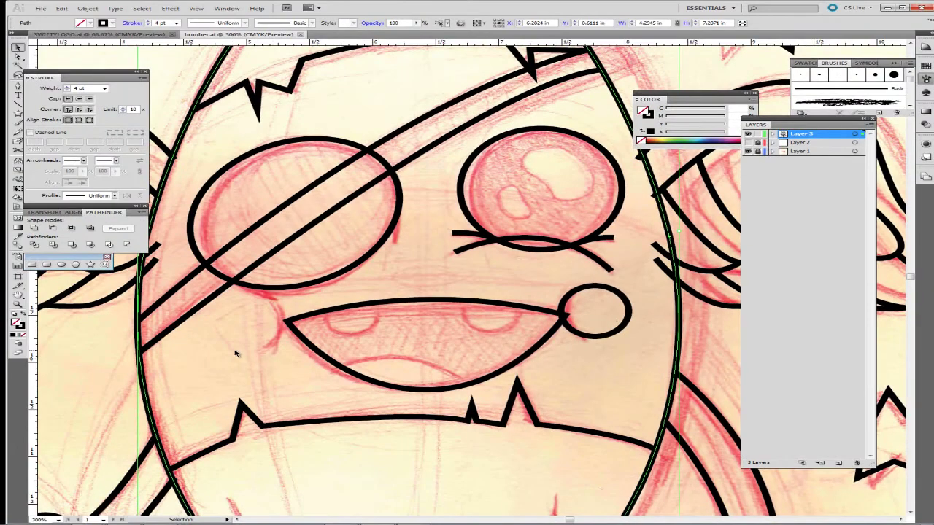
Convert the stroke of the short diagonal crease on the bomb's open-palmed hand into a filled outline shape.
left_click(226, 385)
key("space")
left_click_drag(268, 497, 376, 318)
left_click_drag(213, 398, 367, 403)
left_click_drag(290, 407, 349, 432)
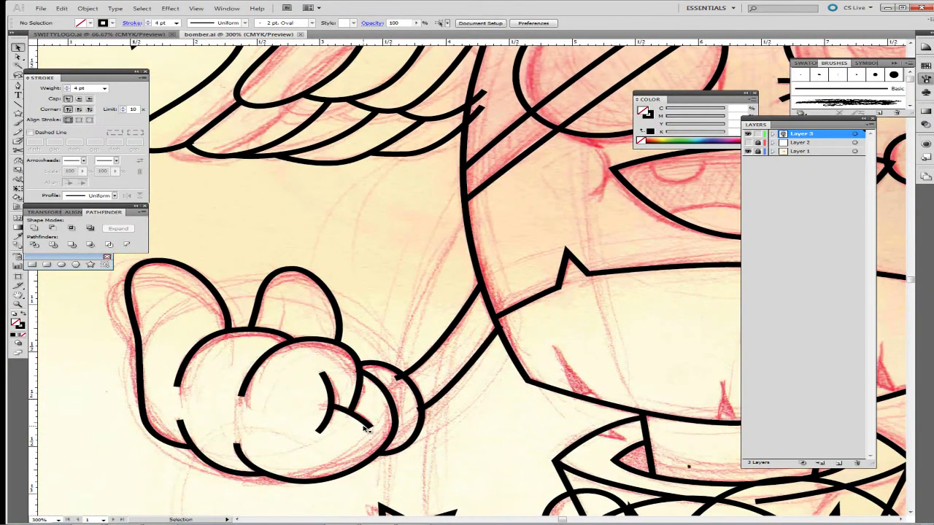
left_click(368, 424)
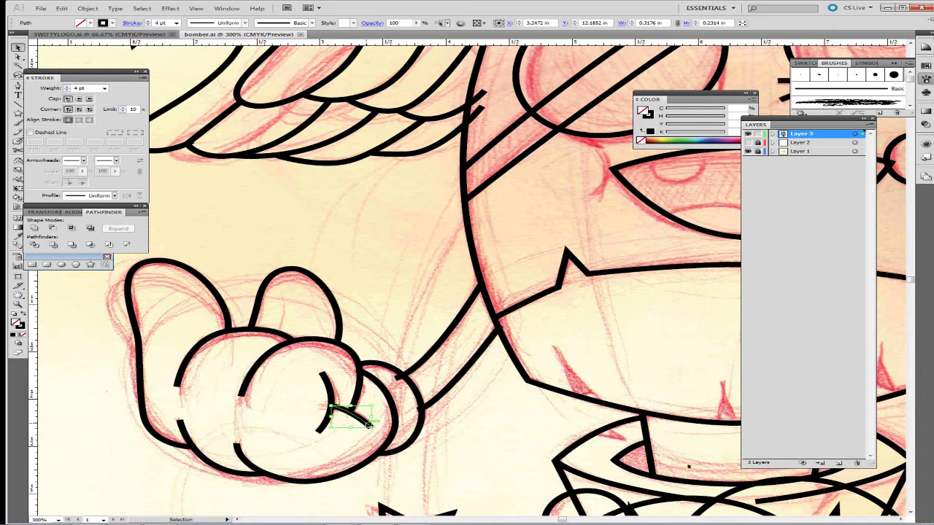
key("shift+x")
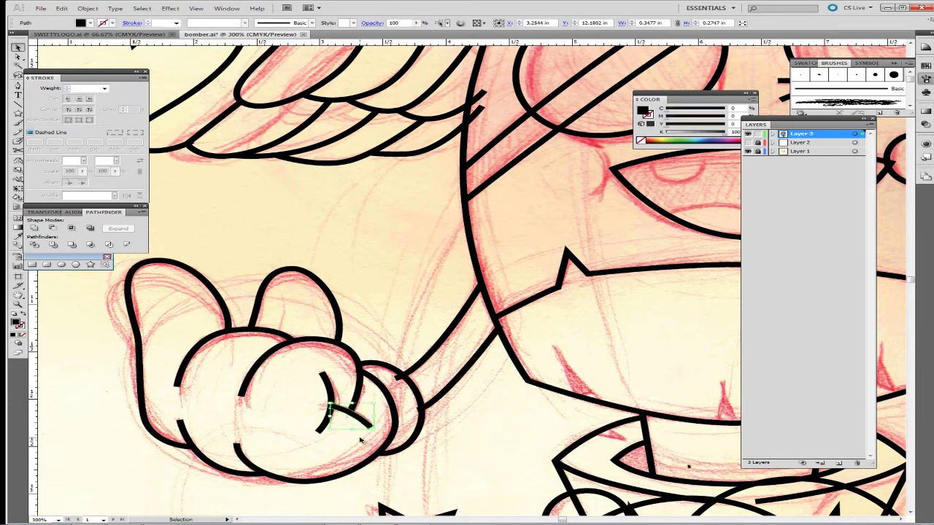
Taper the free end of the short diagonal hand crease to a point by bringing its two end anchors together.
left_click(359, 440)
key("a")
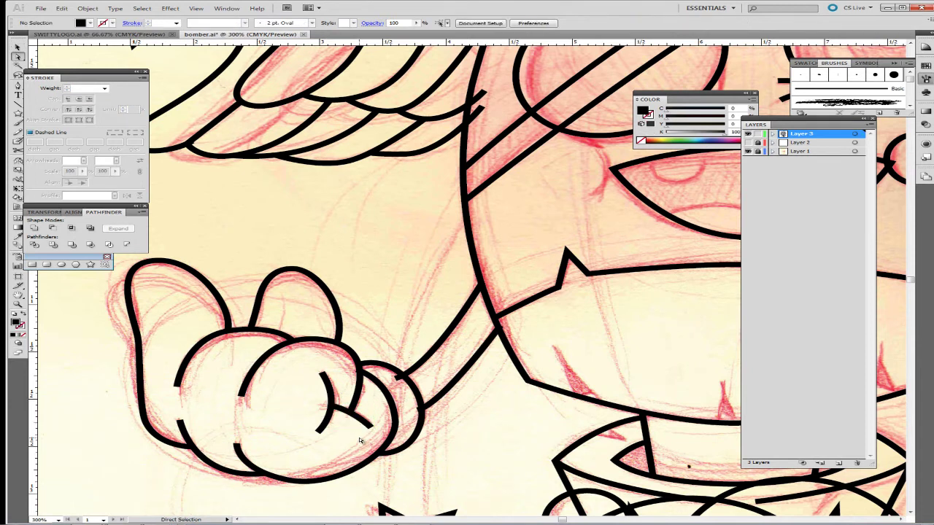
left_click_drag(368, 434, 368, 426)
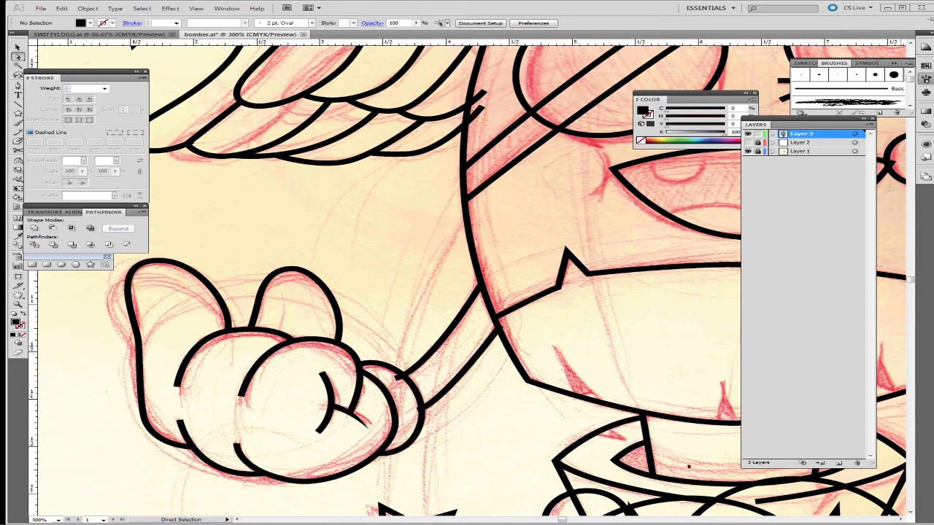
Convert the stroke of the curved crease in the middle of the same hand into a filled outline shape.
key("ctrl+plus")
key("ctrl+plus")
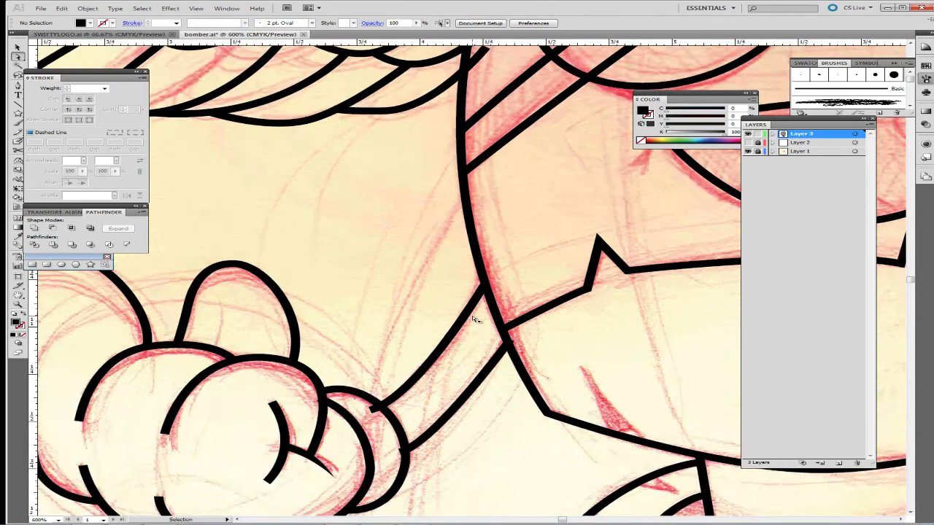
left_click_drag(315, 454, 512, 298)
left_click(391, 410)
key("shift+x")
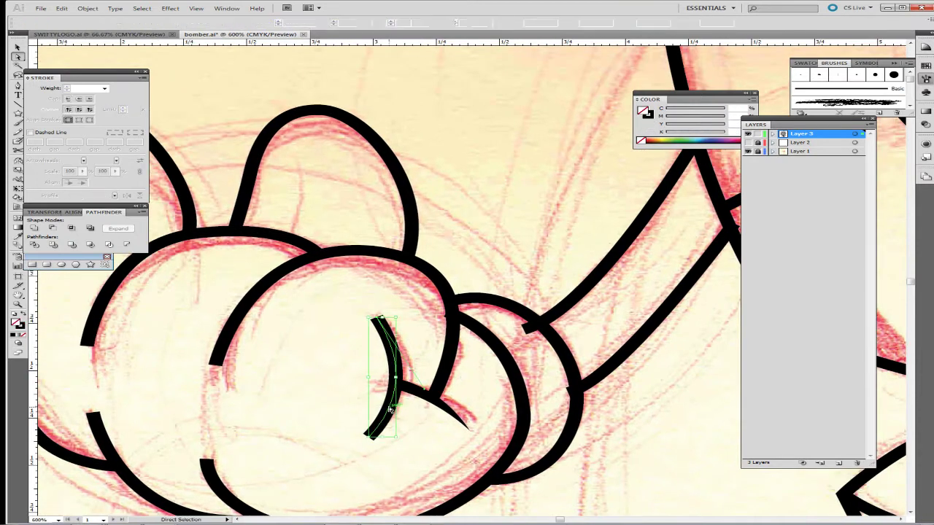
left_click(357, 339)
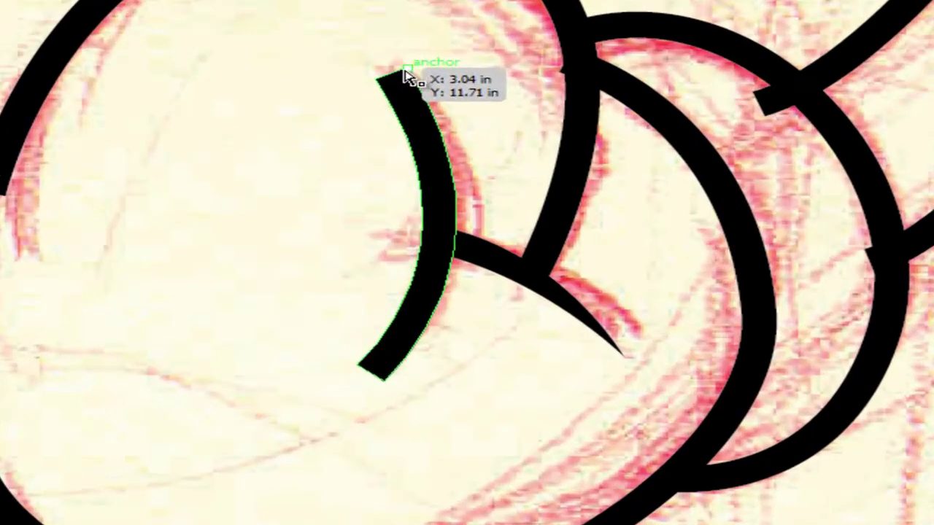
Taper the upper end of the curved hand crease to a point and adjust its direction handle to smooth the curve.
left_click_drag(406, 73, 376, 82)
left_click_drag(499, 264, 552, 251)
left_click(517, 427)
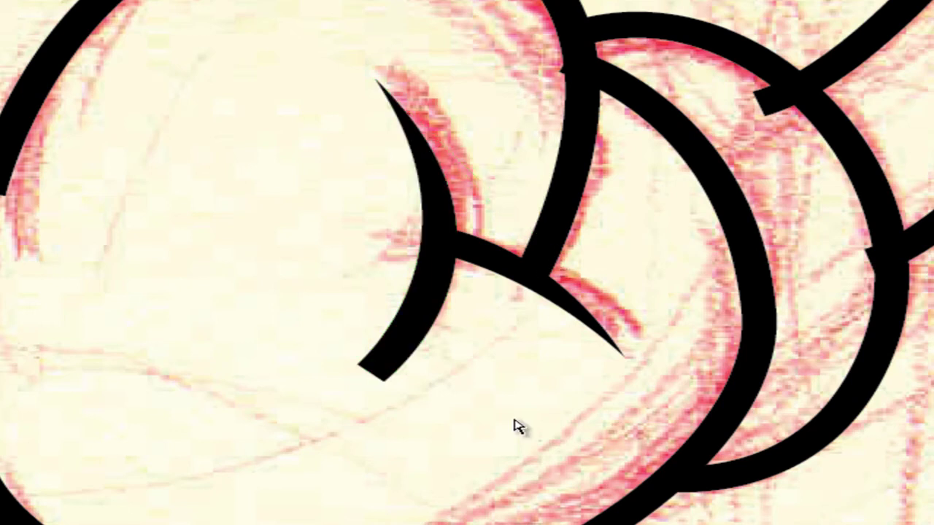
Taper the lower end of the curved hand crease to a point by merging its end anchors.
left_click_drag(365, 372, 386, 384)
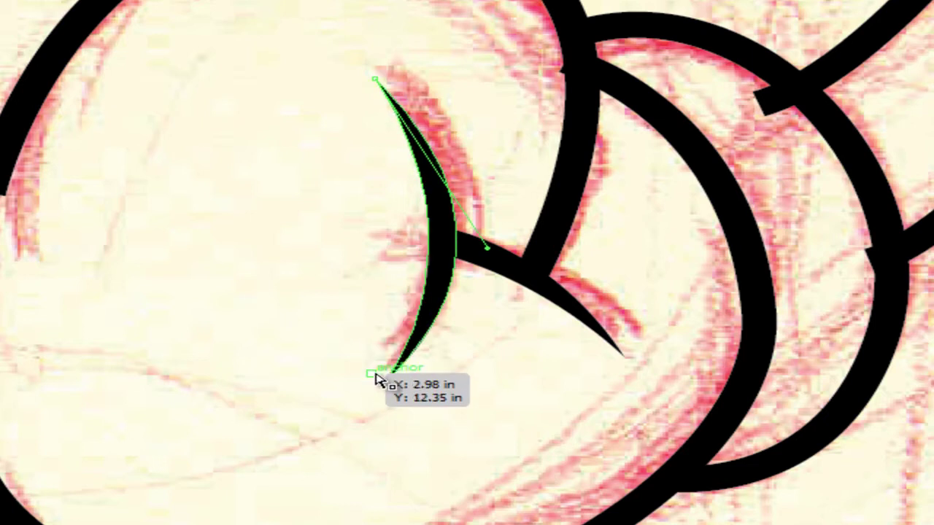
mouse_move(381, 378)
left_mouse_down()
mouse_move(365, 375)
mouse_move(386, 388)
mouse_move(348, 373)
mouse_move(379, 413)
mouse_move(381, 388)
left_mouse_up()
left_click(394, 394)
left_click(386, 381)
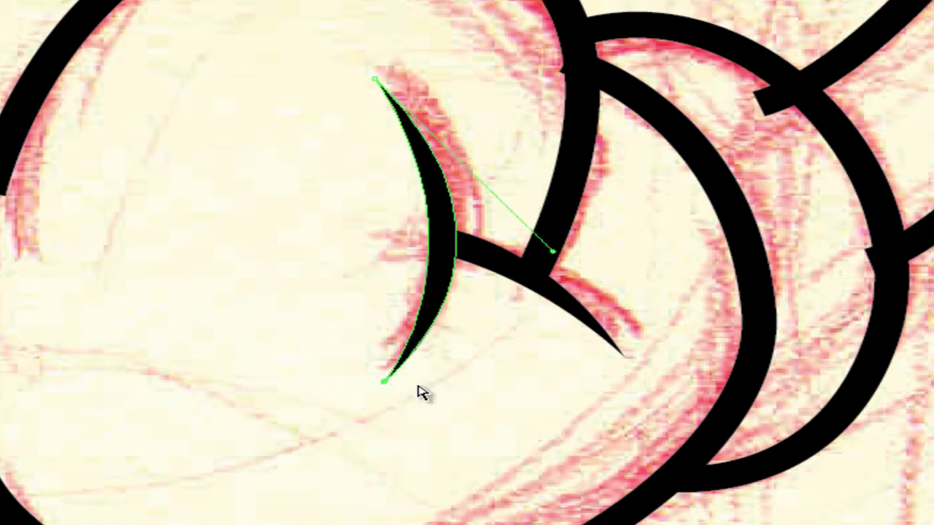
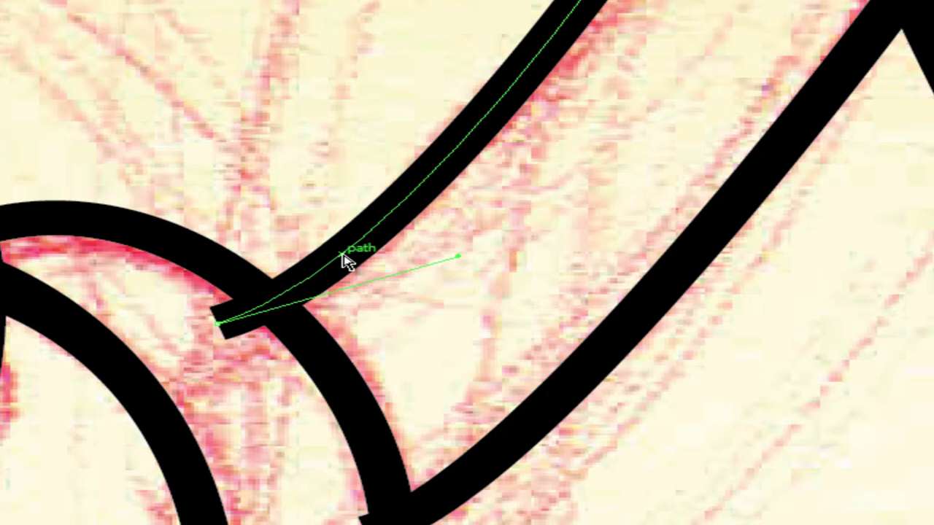
Outline the stroke of the upper arm line and erase its end that overshoots the wrist cuff.
key("ctrl+alt+c")
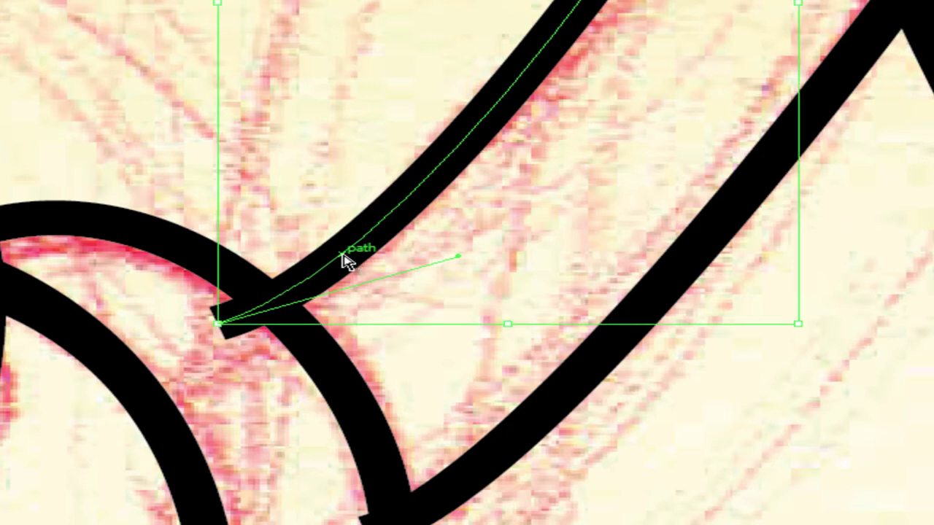
key("shift+e")
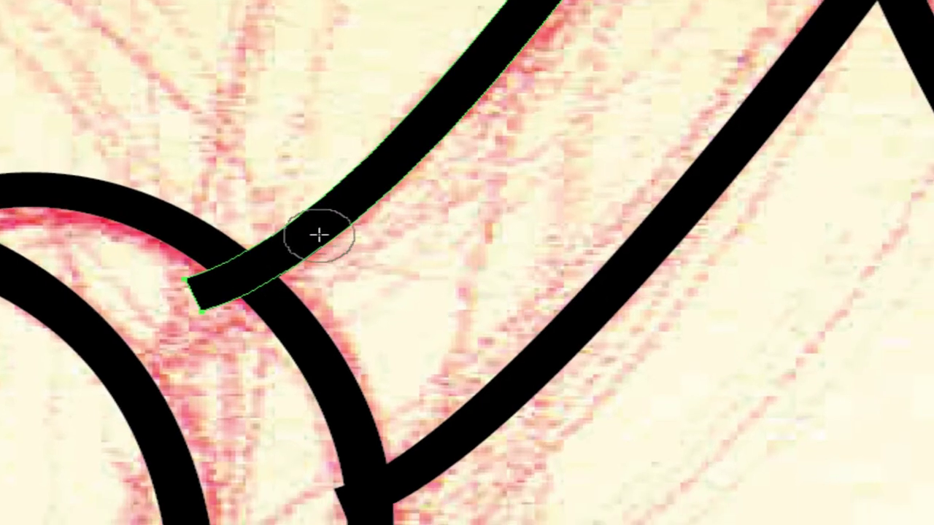
left_click_drag(213, 326, 242, 316)
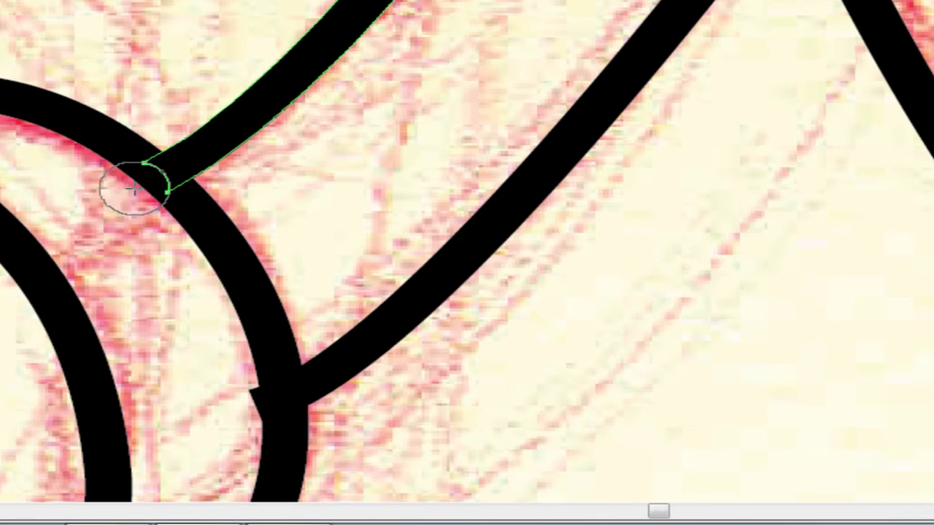
left_click(211, 10, "ctrl")
Outline the stroke of the lower arm line and erase its end that pokes through the wrist cuff.
mouse_move(424, 377)
left_mouse_down()
mouse_move(427, 326)
mouse_move(391, 224)
left_mouse_up()
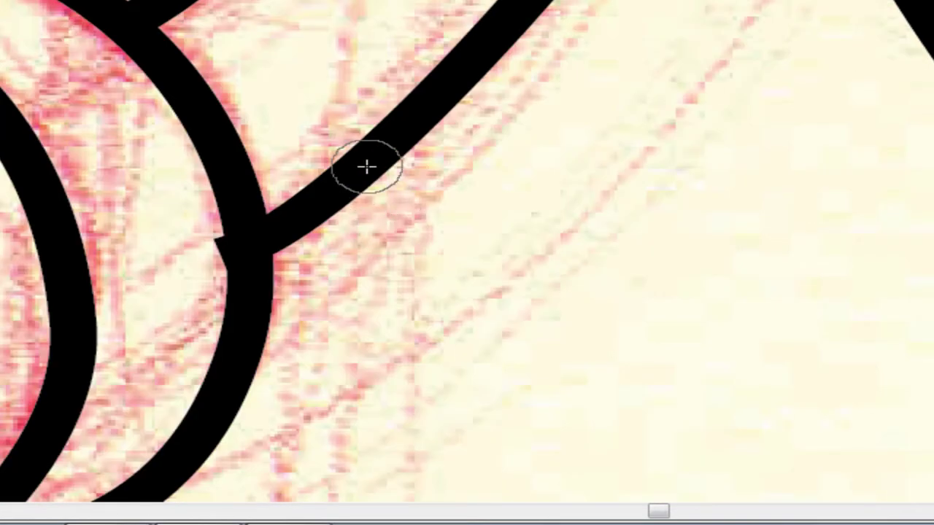
left_click(365, 168, "ctrl")
key("c")
key("alt+o")
key("p")
key("u")
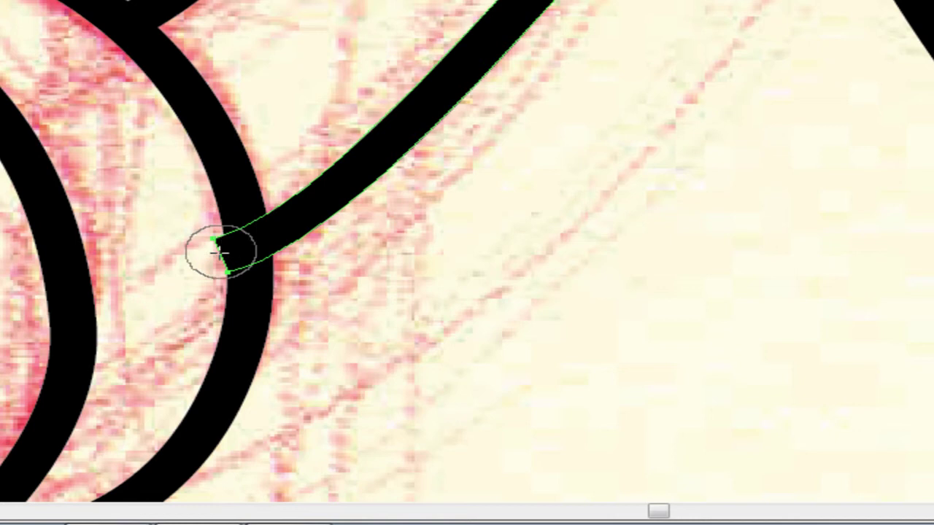
left_click(213, 256)
left_click(465, 289, "ctrl")
Erase the end of the lower arm line that protrudes past the bomb's body outline.
left_click_drag(715, 247, 136, 488)
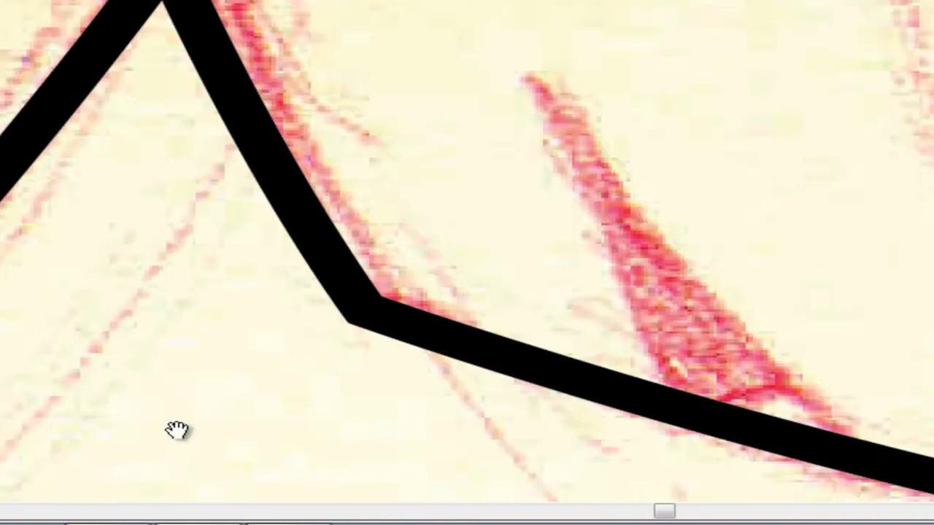
left_click_drag(104, 234, 329, 427)
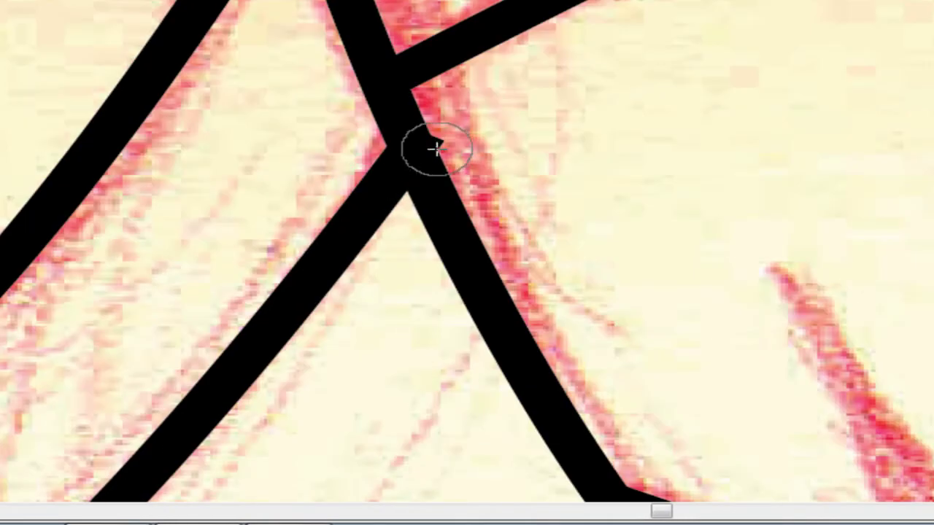
left_click(371, 203, "ctrl")
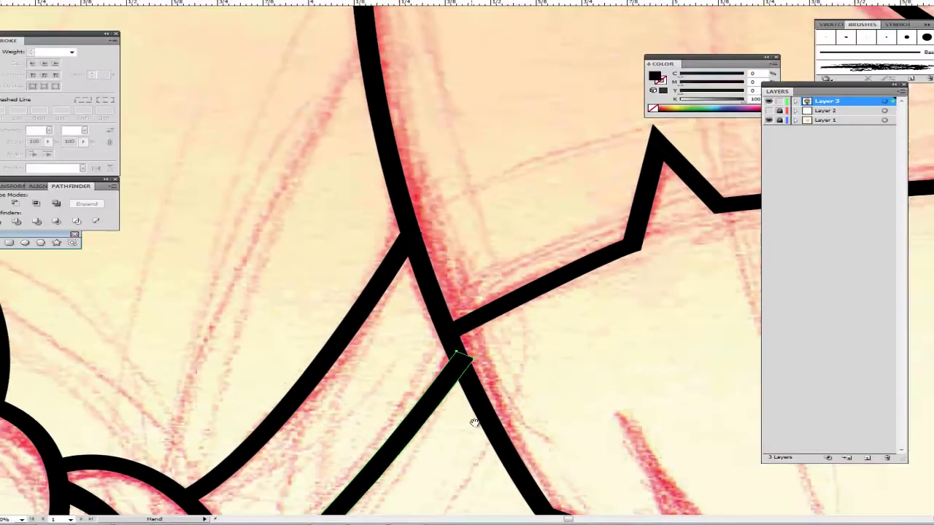
mouse_move(385, 342)
left_mouse_down()
mouse_move(389, 196)
mouse_move(388, 230)
left_mouse_up()
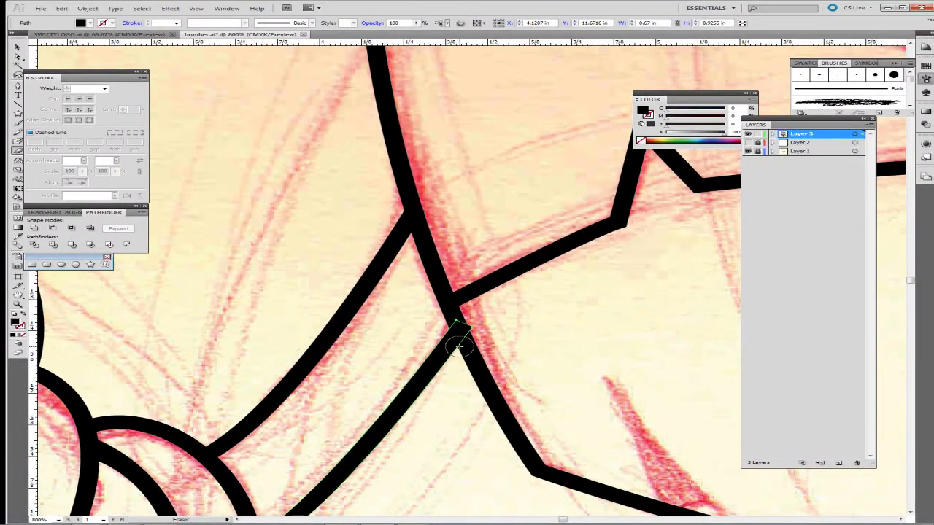
key("a")
left_click(547, 306)
scroll(385, 342, "up", 3)
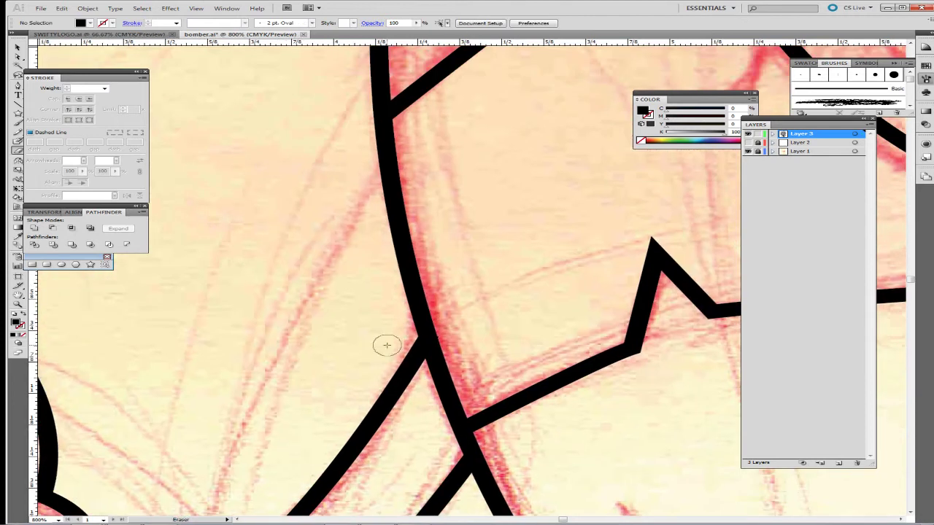
Outline the stroke of the left wing's lowest feather line and erase its end that crosses the bomb's body outline.
left_click(413, 374)
key("shift+e")
left_click(507, 329, "ctrl")
left_click_drag(583, 331, 435, 425)
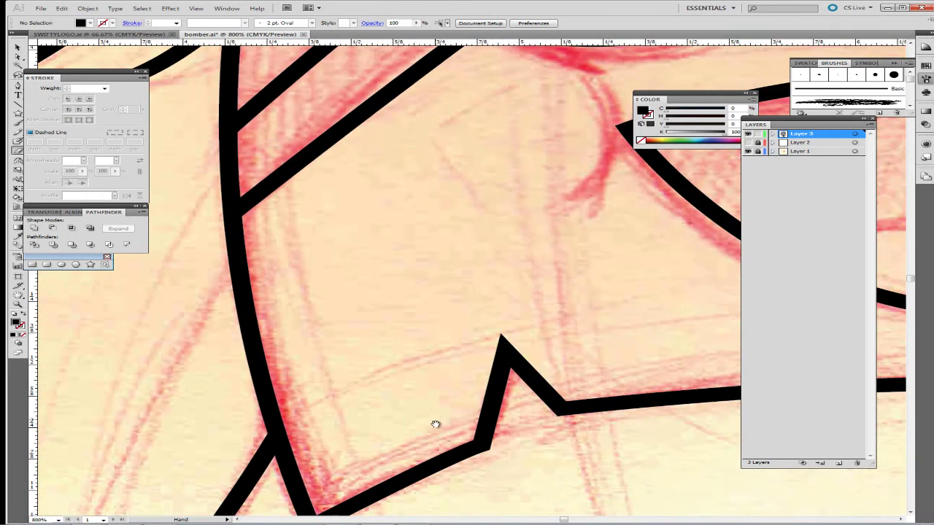
left_click_drag(445, 247, 486, 501)
mouse_move(457, 268)
left_mouse_down()
mouse_move(469, 432)
mouse_move(647, 359)
left_mouse_up()
key("a")
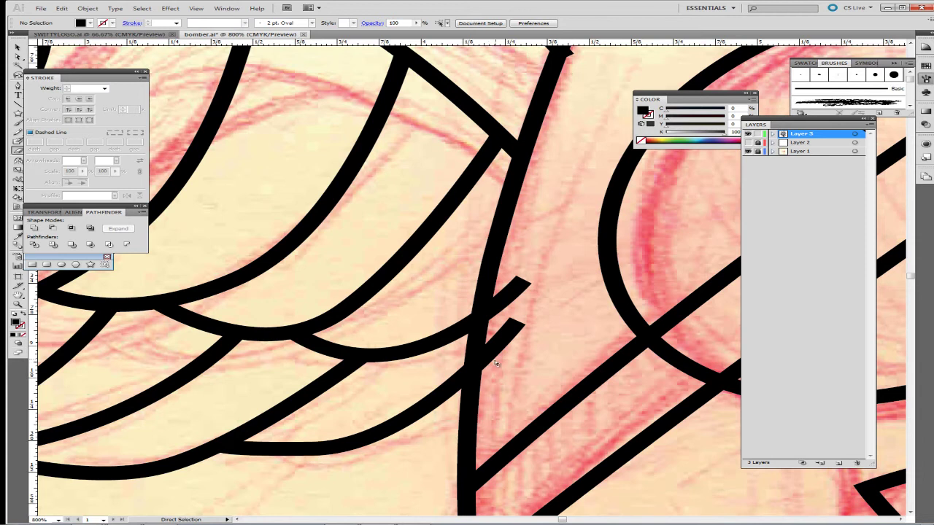
left_click(495, 351)
key("shift+e")
mouse_move(521, 321)
left_mouse_down()
mouse_move(506, 330)
mouse_move(489, 375)
mouse_move(490, 334)
mouse_move(504, 328)
left_mouse_up()
Outline the stroke of the next feather line up and erase its end that overshoots the body outline.
key("a")
left_click(510, 294)
key("shift+e")
mouse_move(519, 280)
left_mouse_down()
mouse_move(527, 301)
mouse_move(502, 300)
mouse_move(491, 323)
mouse_move(493, 300)
left_mouse_up()
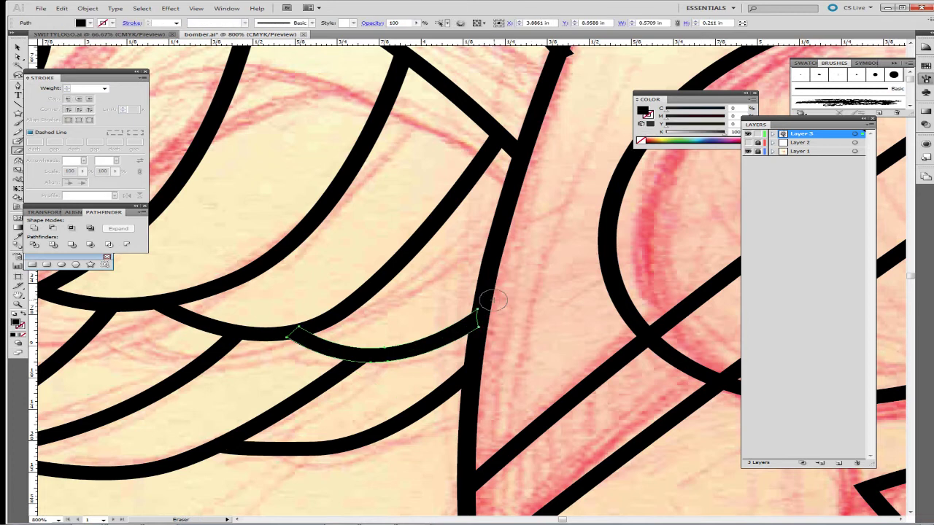
Erase the end of the left wing's outer top line that pokes through the body outline.
mouse_move(526, 156)
left_mouse_down()
mouse_move(535, 172)
mouse_move(407, 466)
left_mouse_up()
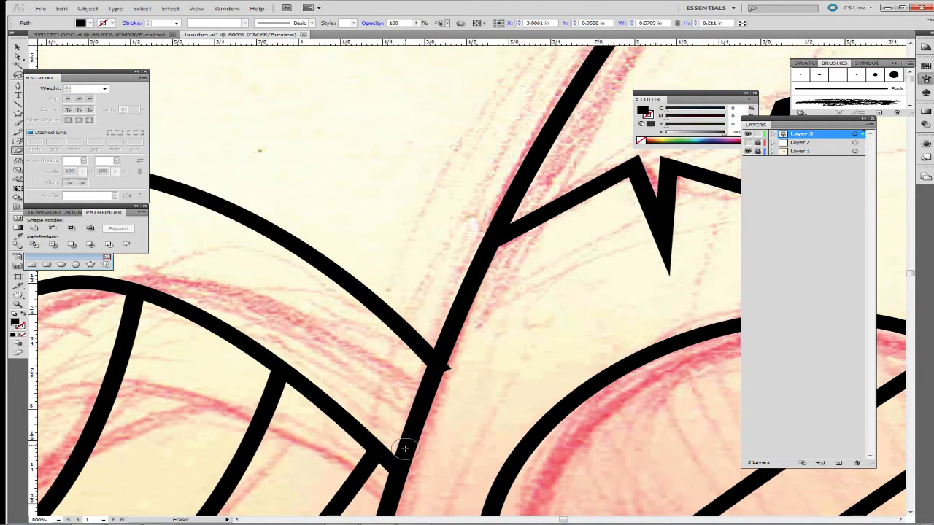
left_click(414, 344, "ctrl")
key("shift+e")
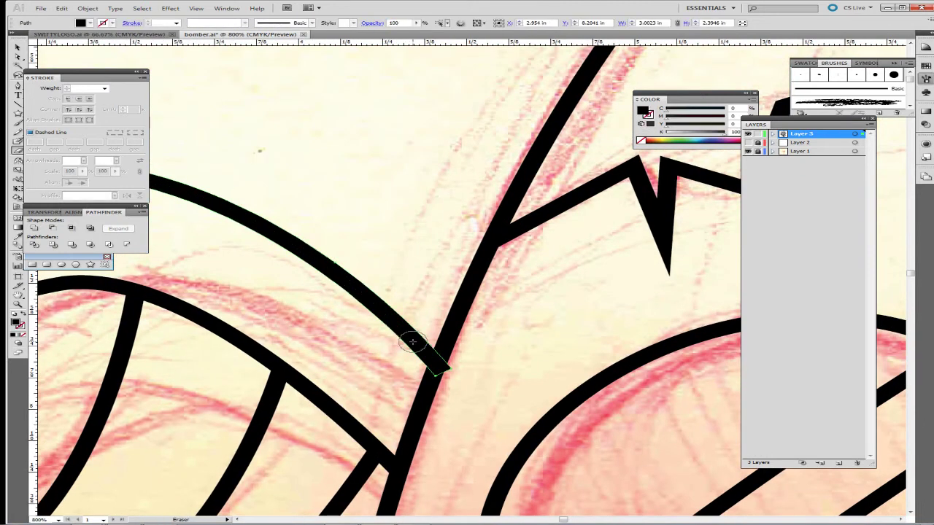
left_click_drag(442, 376, 453, 359)
left_click(423, 307, "ctrl")
Outline the left wing's inner arc, taper its free end to a point, and raise the adjoining feather line's corner to meet it.
left_click_drag(284, 427, 710, 230)
left_click_drag(375, 404, 393, 510)
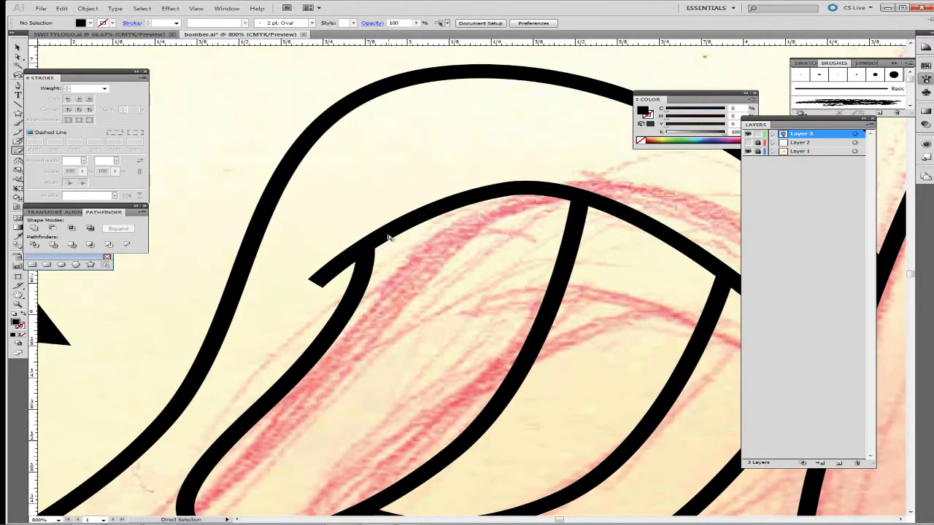
left_click(394, 237)
key("shift+e")
key("shift+e")
key("ctrl+shift+o")
left_click(41, 250)
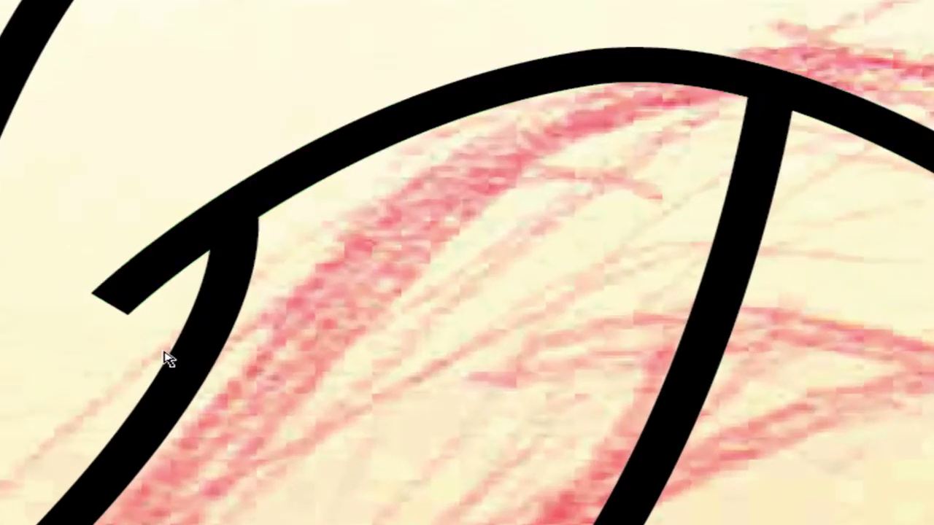
left_click_drag(129, 324, 95, 298)
left_click(135, 321)
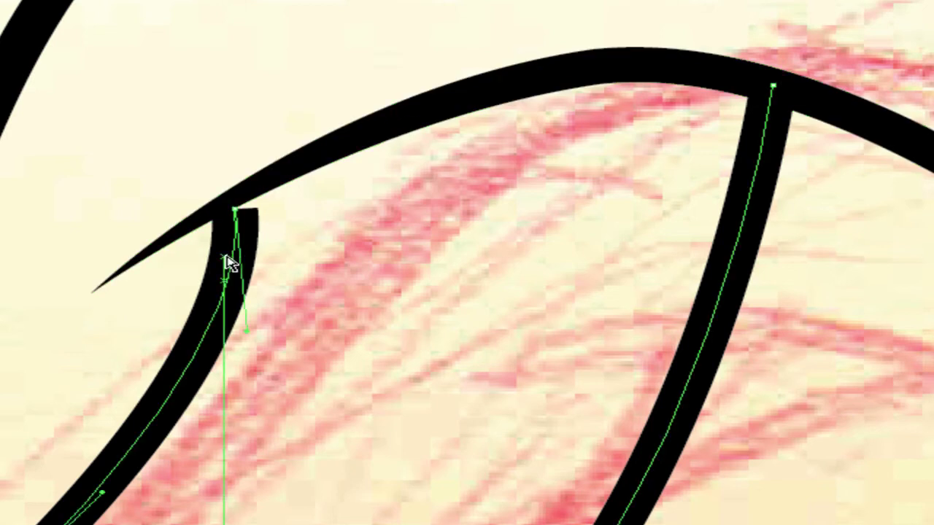
left_click_drag(259, 209, 259, 196)
left_click(317, 257)
Erase the end of the outer wing outline where it overlaps the feather lines near the wing tip.
mouse_move(300, 426)
left_mouse_down()
mouse_move(405, 70)
mouse_move(431, 51)
left_mouse_up()
left_click_drag(142, 429, 429, 238)
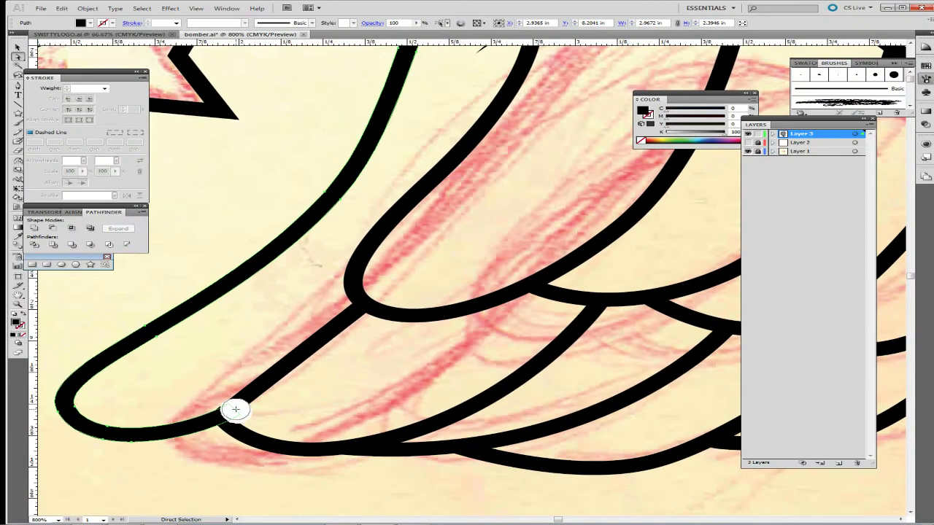
left_click(250, 368)
Fill the eye patch ellipse solid black by swapping its fill and stroke.
left_click_drag(620, 250, 254, 432)
mouse_move(670, 293)
left_mouse_down()
mouse_move(443, 384)
mouse_move(260, 198)
mouse_move(515, 275)
mouse_move(367, 410)
left_mouse_up()
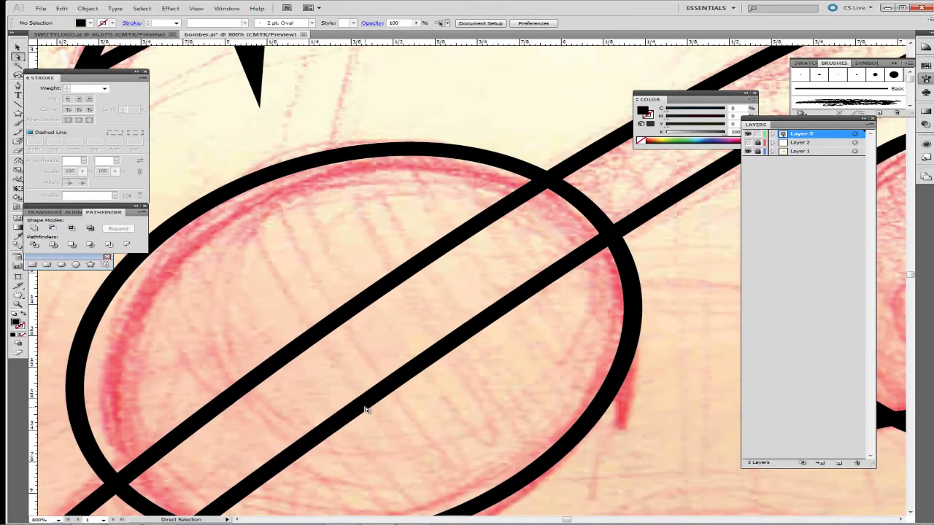
key("ctrl+minus")
key("ctrl+minus")
key("ctrl+minus")
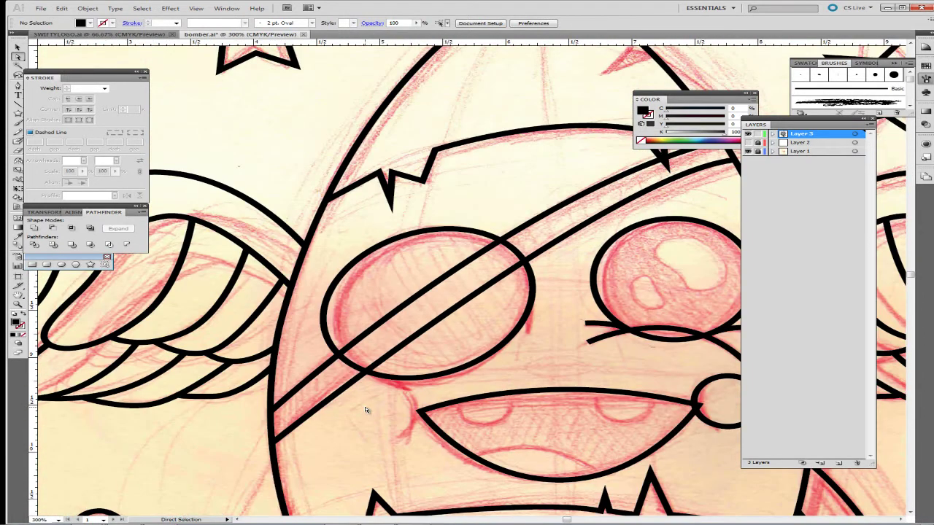
left_click(18, 48)
left_click(353, 267)
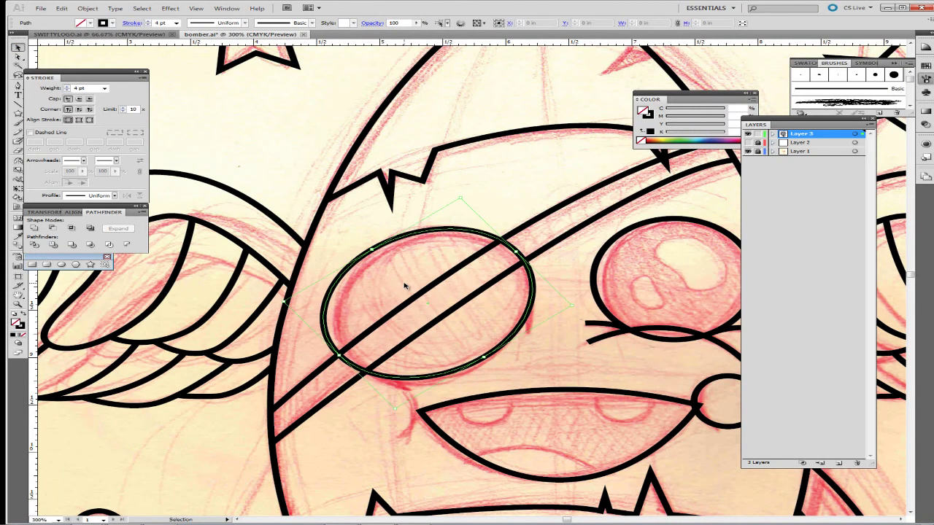
key("shift+x")
left_click_drag(562, 316, 469, 389)
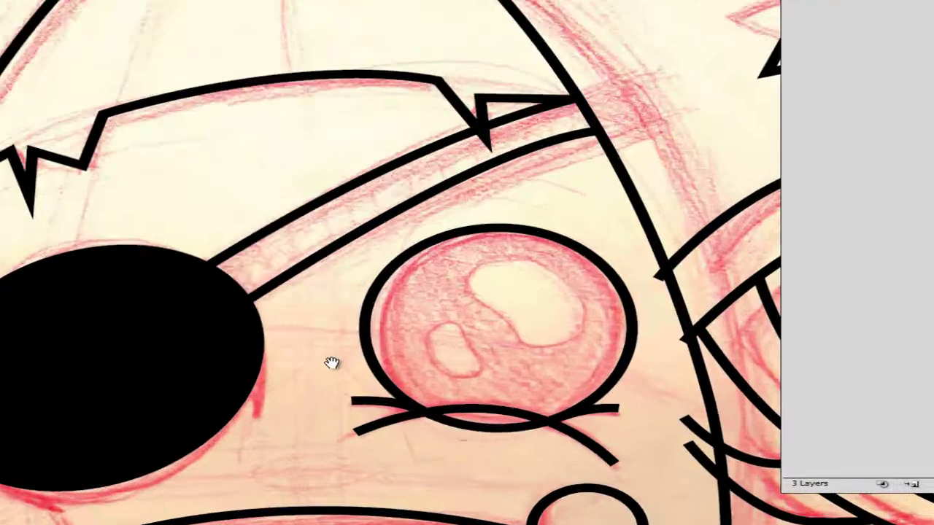
left_click_drag(478, 244, 334, 300)
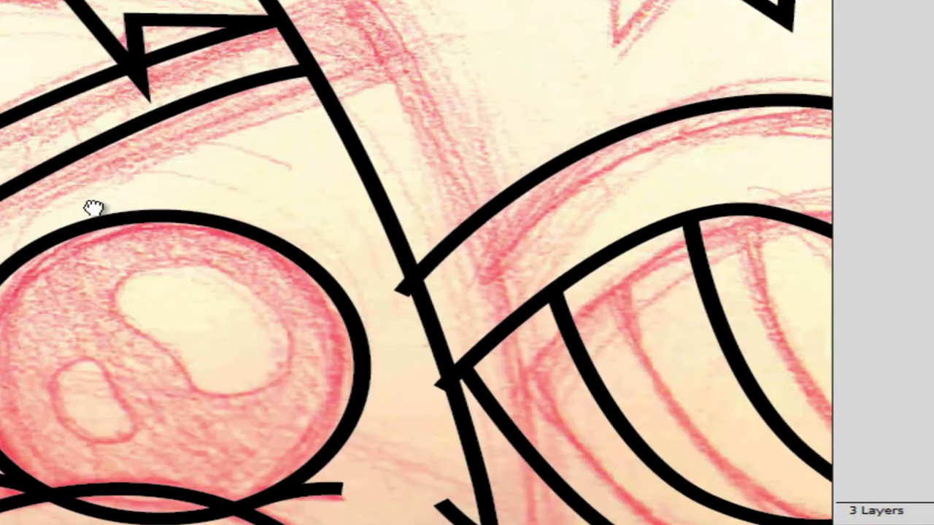
left_click_drag(35, 194, 131, 0)
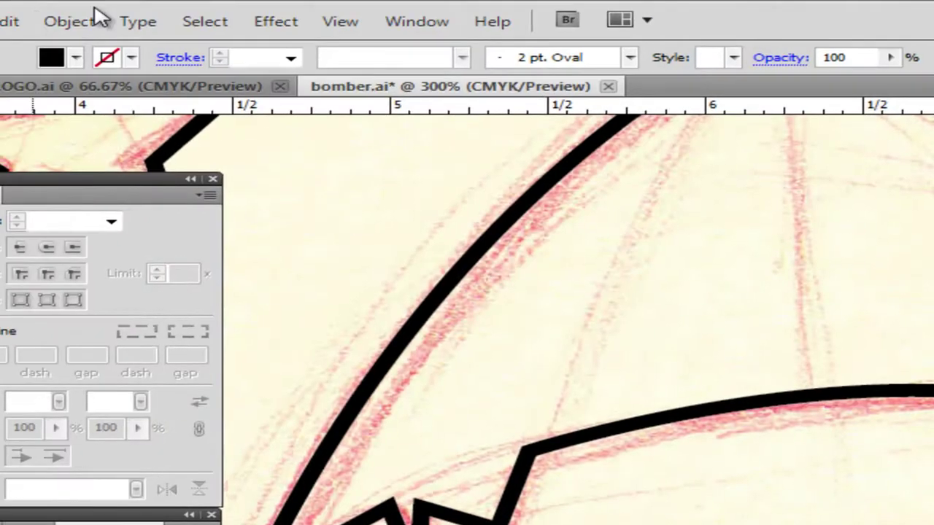
left_click(95, 20)
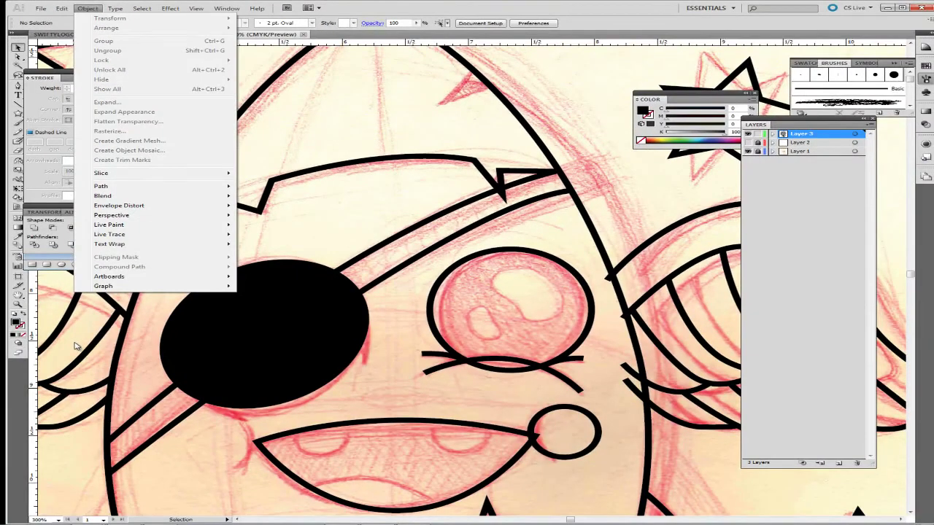
left_click(76, 345)
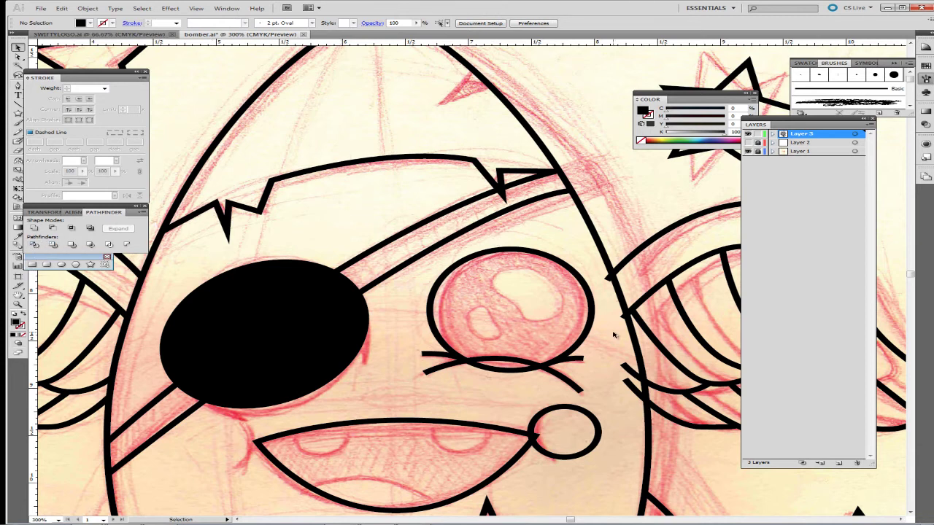
Outline the stroke of the lower eyelid curve and taper its left end to a point by merging the end anchors.
key("ctrl+plus")
key("ctrl+plus")
key("ctrl+plus")
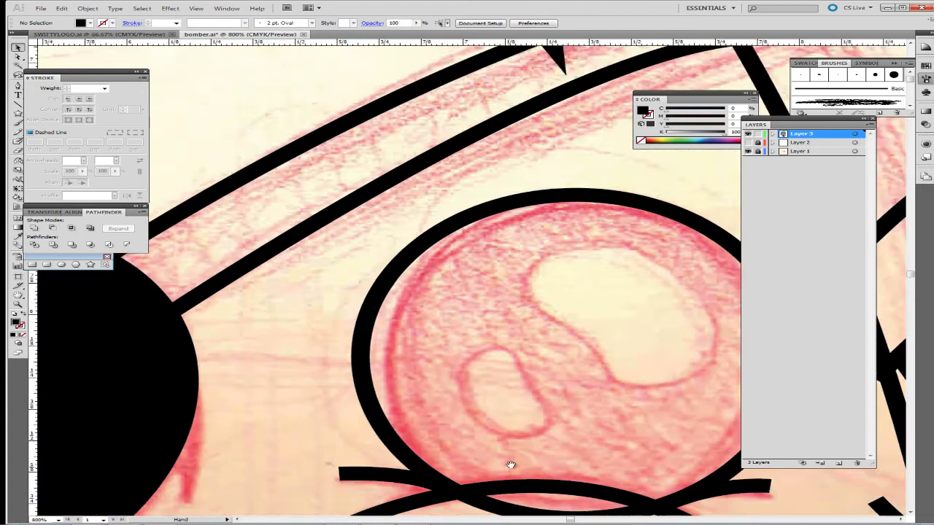
left_click_drag(518, 460, 429, 298)
left_click(347, 318)
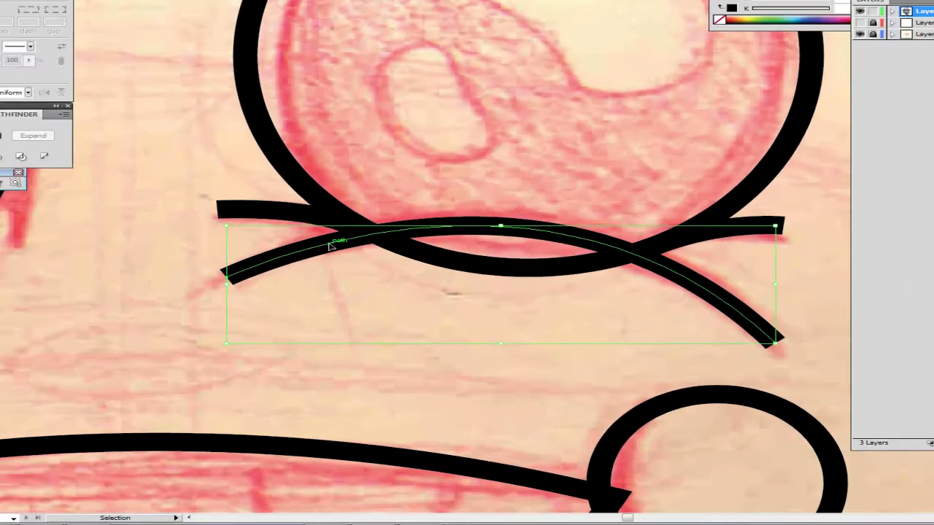
key("a")
left_click(163, 140)
left_click_drag(131, 129, 108, 103)
left_click(155, 157)
Taper the right end of the lower eyelid curve to a point by merging its end anchors.
key("space")
left_click_drag(483, 215, 171, 305)
left_click(595, 291)
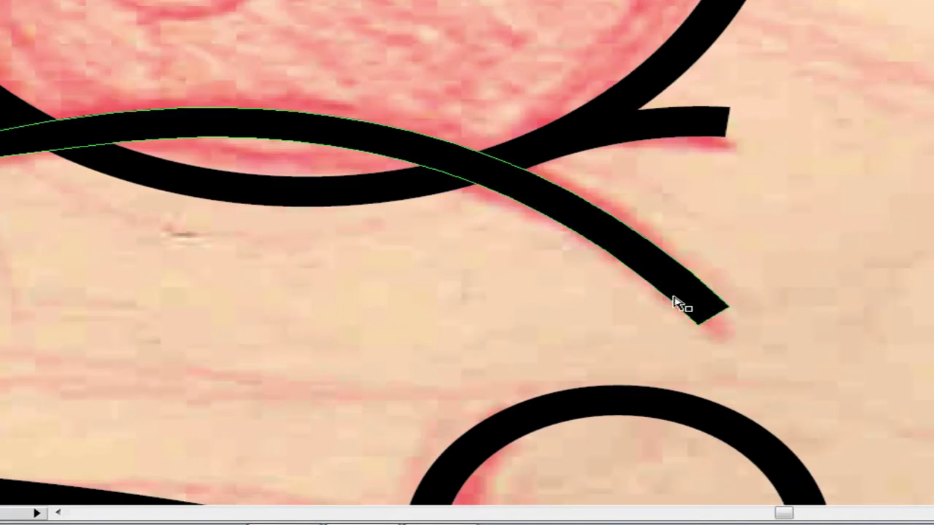
left_click_drag(697, 324, 729, 307)
key("space")
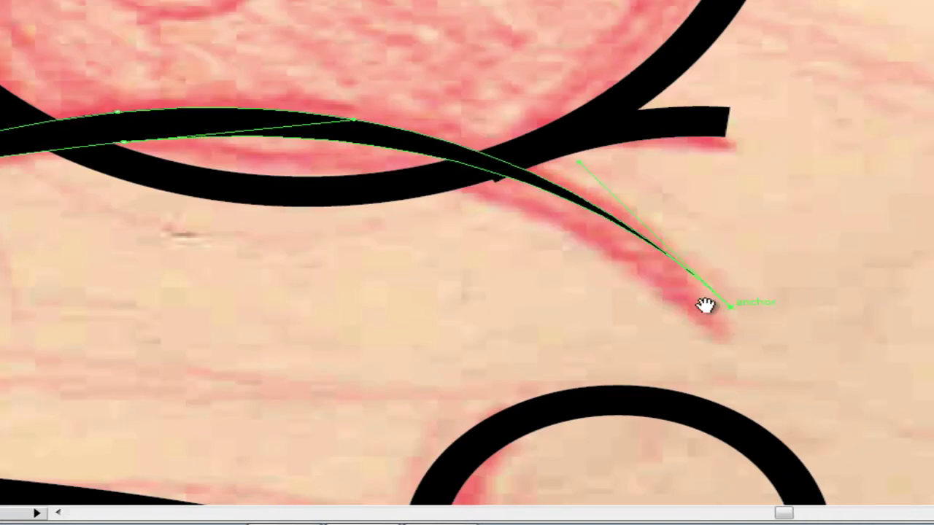
Thicken the middle of the lower eyelid curve by moving its bottom-edge anchor and handle slightly downward.
left_click_drag(563, 291, 623, 382)
left_click_drag(415, 212, 413, 224)
left_click(388, 319)
left_click(278, 233)
left_click(283, 360)
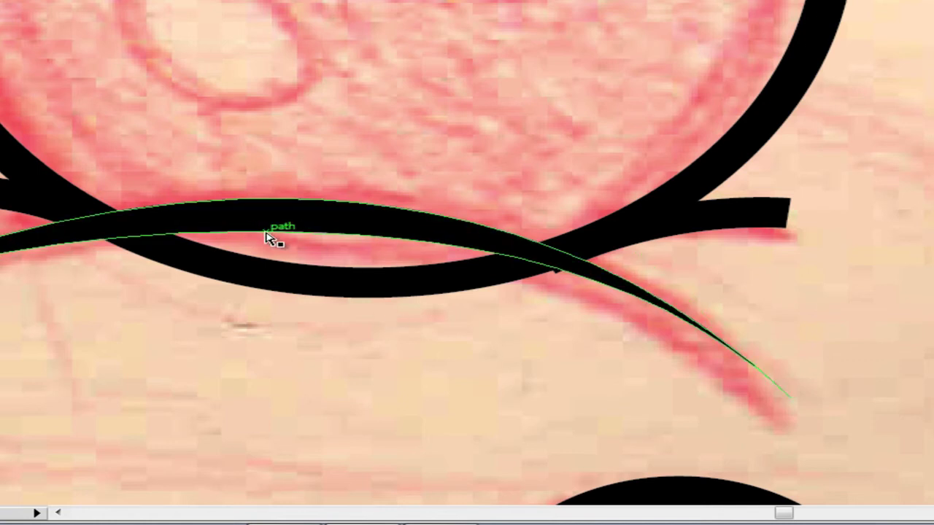
left_click_drag(274, 232, 273, 241)
key("ctrl+z")
left_click(256, 355)
left_click_drag(190, 240, 187, 251)
left_click(246, 392)
left_click(794, 408)
Extend the direction handle at the eyelid curve's right tip to reshape the taper.
left_click_drag(824, 389, 784, 434)
left_click(552, 312)
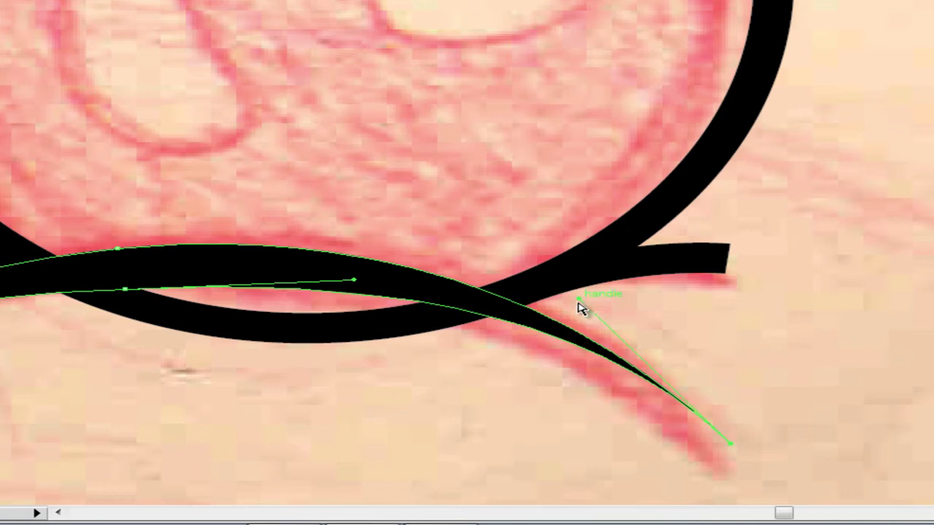
left_click_drag(583, 298, 541, 307)
left_click(719, 357)
Outline the stroke of the short line left of the eye and taper its outer end to a point.
left_click_drag(327, 287, 637, 436)
left_click(221, 381)
left_click(223, 385)
key("ctrl+shift+o")
left_click(82, 359)
left_click_drag(109, 394, 108, 367)
left_click(119, 317)
left_click(102, 364)
Adjust the direction handle on the lower edge of the left eye line to refine its tapered curve.
key("v")
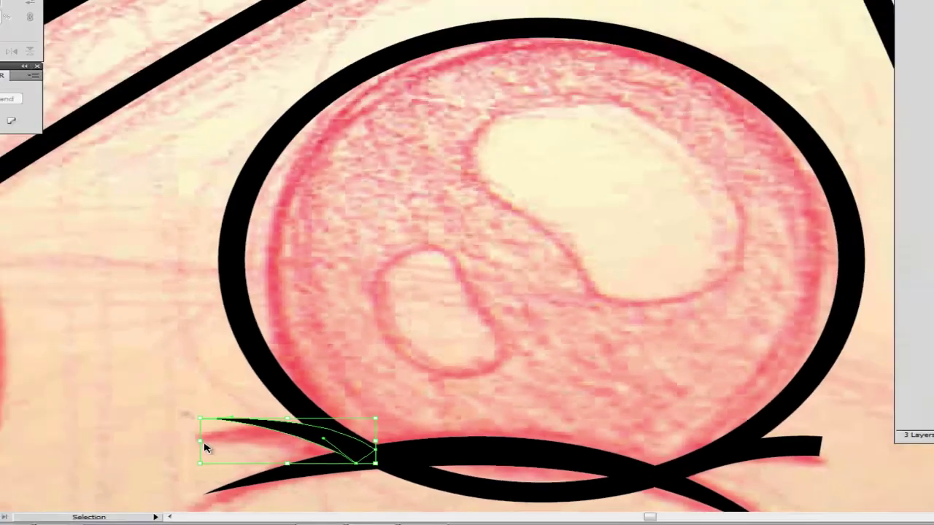
key("ctrl+plus")
key("ctrl+plus")
left_click_drag(192, 442, 415, 112)
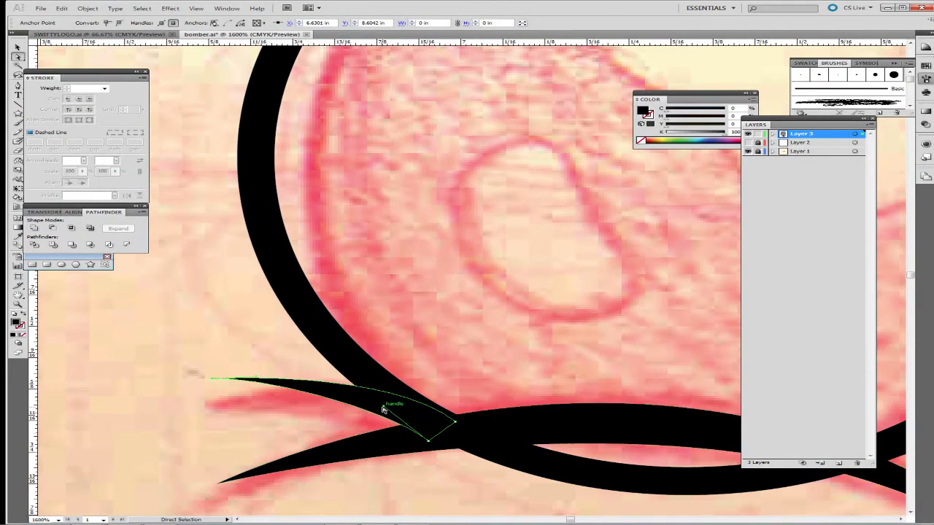
left_click_drag(382, 409, 369, 407)
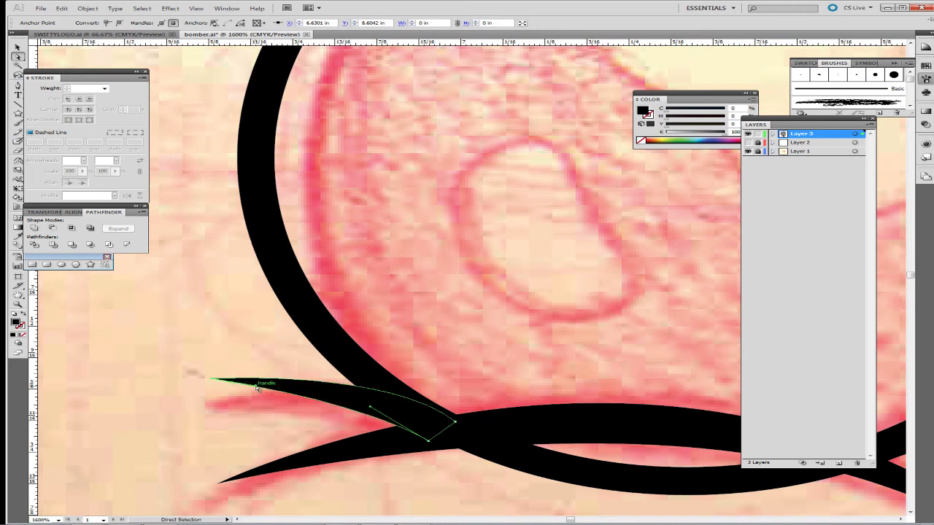
left_click(246, 403)
Outline the stroke of the short line right of the eye and taper its outer end to a point.
left_click_drag(469, 402, 261, 370)
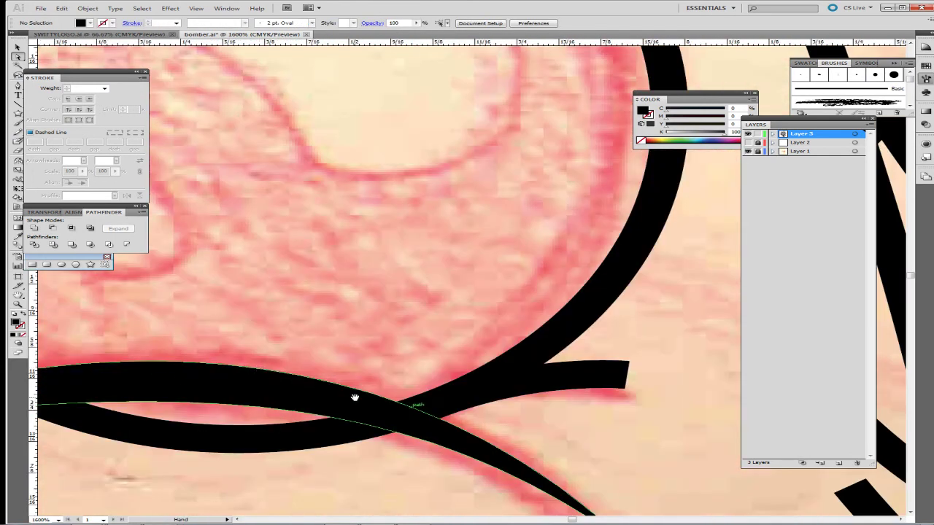
left_click_drag(588, 376, 447, 437)
left_click(448, 435)
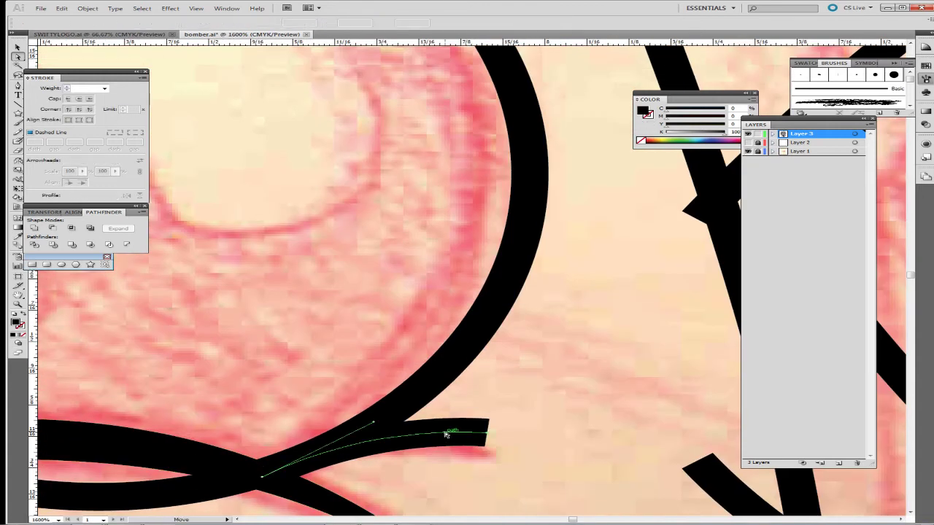
key("ctrl+shift+o")
left_click(488, 458)
left_click_drag(485, 446, 483, 441)
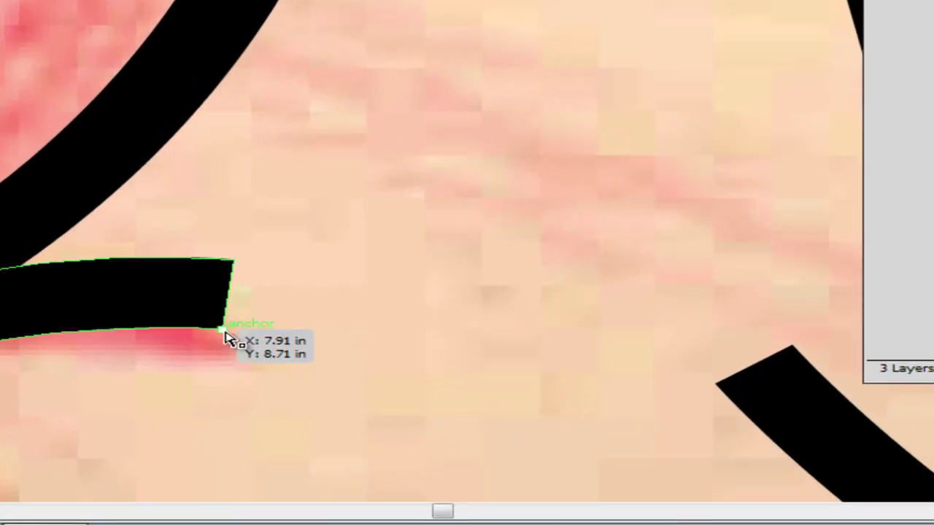
left_click_drag(223, 321, 234, 261)
left_click(273, 343)
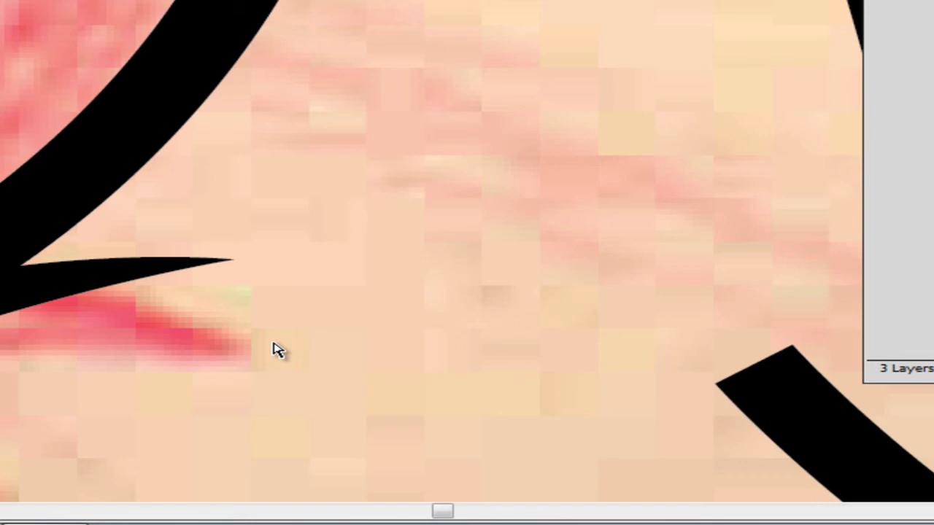
Outline the eye circle's stroke and erase the part of the circle below the lower eyelid curve.
left_click_drag(102, 364, 591, 126)
left_click_drag(3, 299, 350, 455)
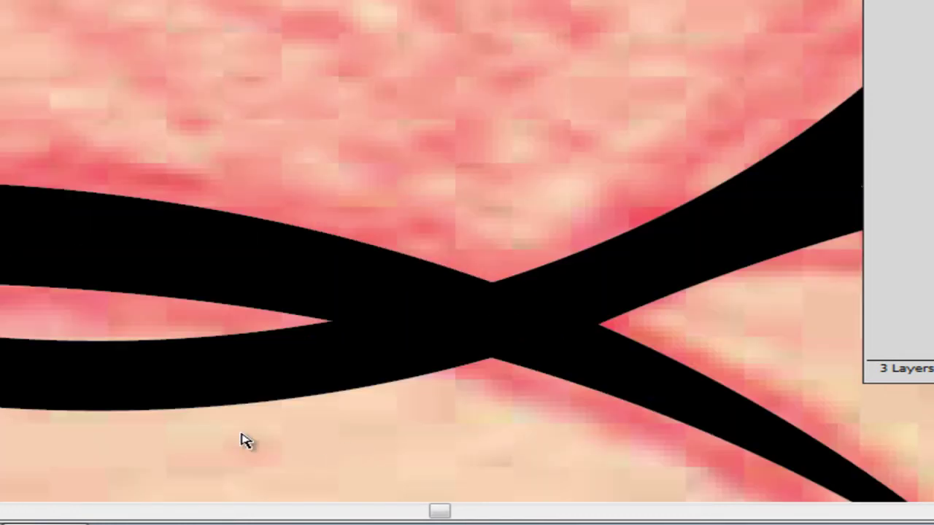
left_click(210, 374)
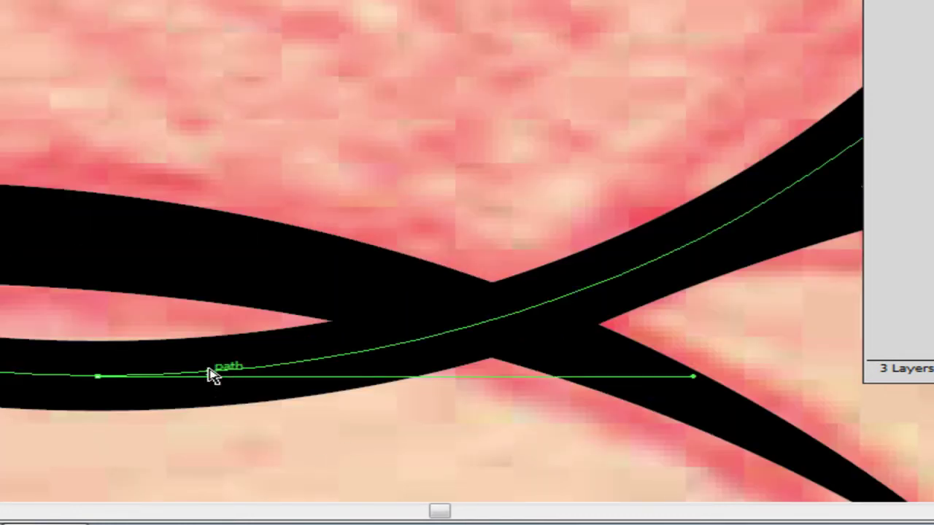
key("shift+x")
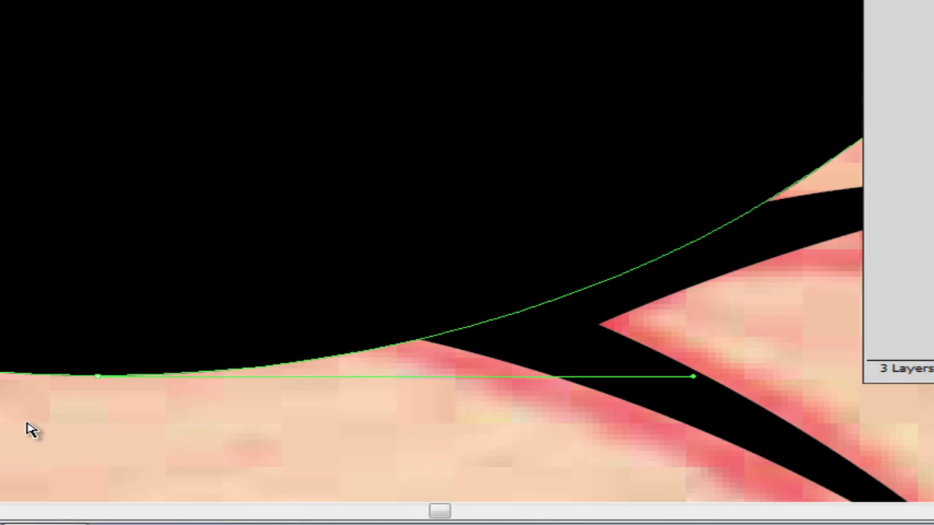
key("ctrl+z")
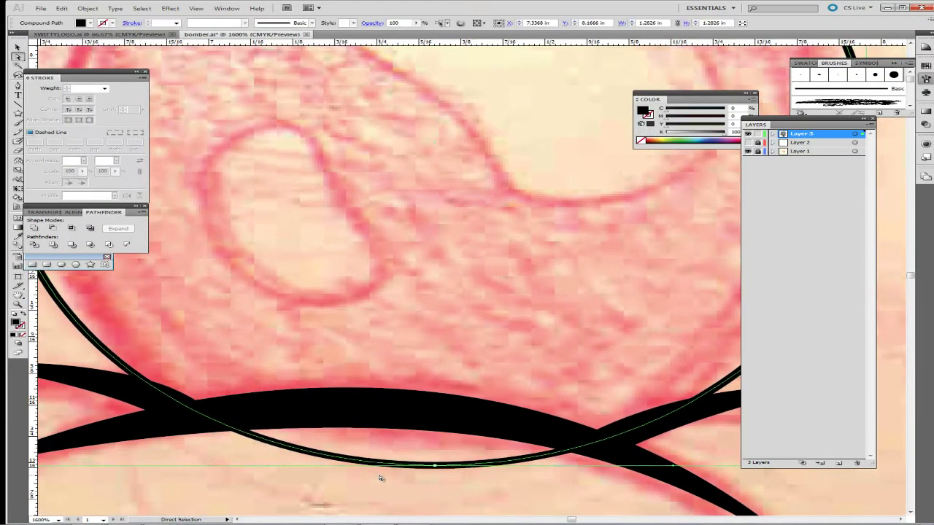
key("ctrl+z")
mouse_move(211, 421)
left_mouse_down()
mouse_move(299, 454)
mouse_move(420, 466)
mouse_move(574, 446)
left_mouse_up()
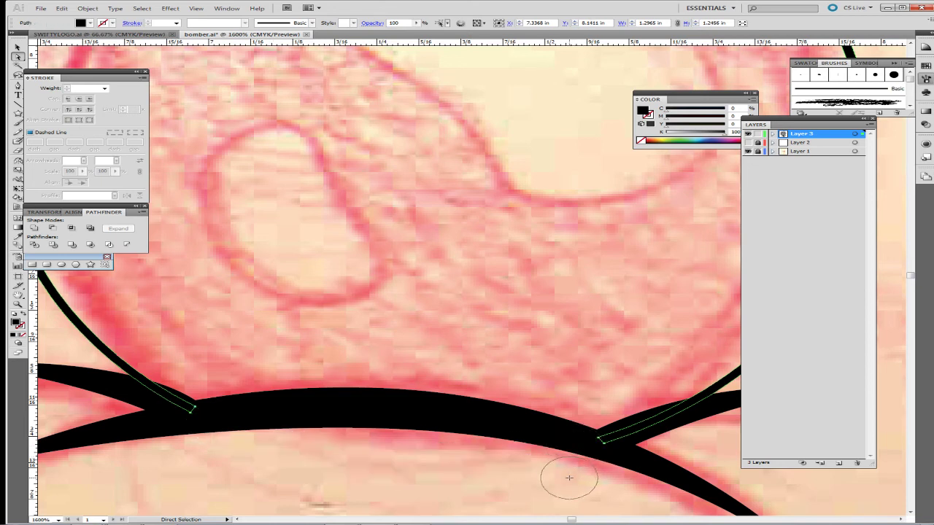
Undo the eye circle's outlining, restore its 4 pt stroke, outline it again and erase the part below the lower eyelid curve.
key("ctrl+z")
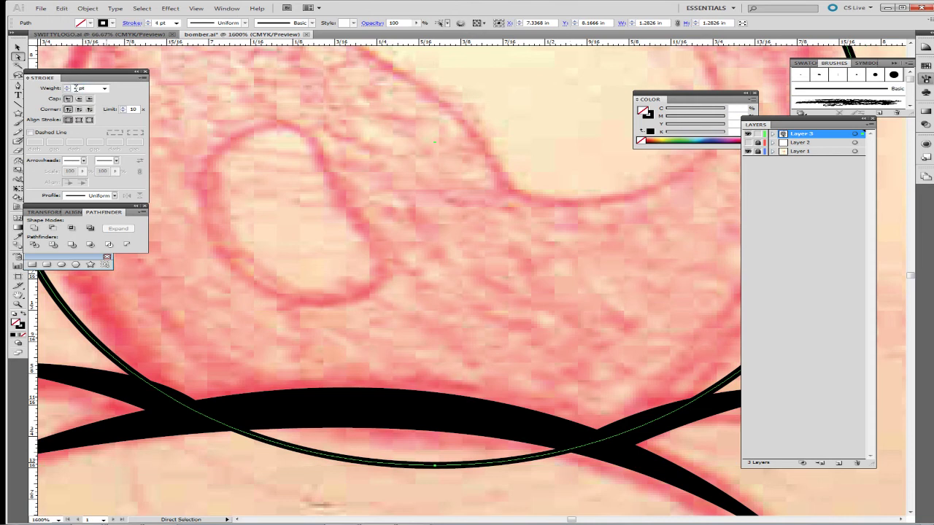
key("alt+o")
key("p")
key("u")
mouse_move(229, 430)
left_mouse_down()
mouse_move(428, 478)
mouse_move(377, 456)
mouse_move(506, 478)
mouse_move(507, 460)
mouse_move(547, 467)
mouse_move(548, 456)
mouse_move(592, 472)
mouse_move(527, 447)
left_mouse_up()
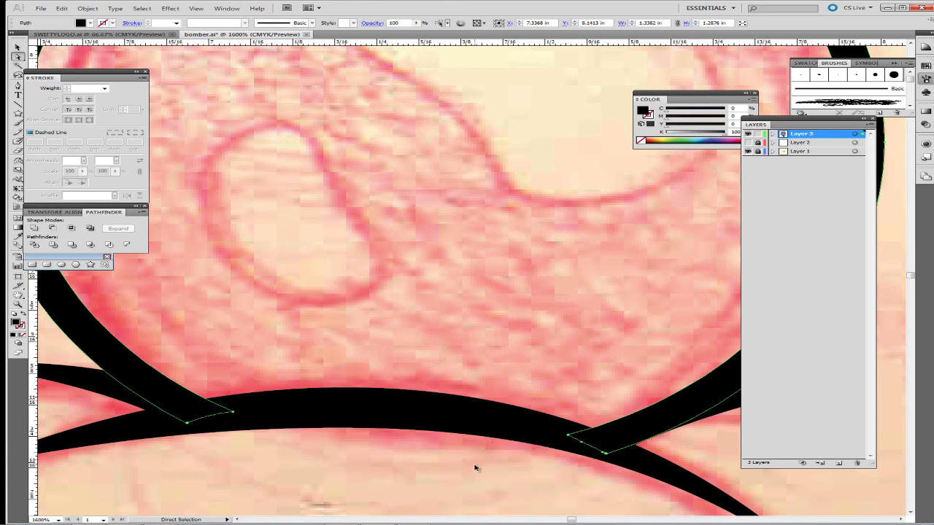
left_click(489, 463)
Outline the strokes of the two lowest wing lines and erase their ends that stick out past the body outline.
key("ctrl+minus")
key("ctrl+minus")
key("ctrl+minus")
key("ctrl+minus")
key("ctrl+minus")
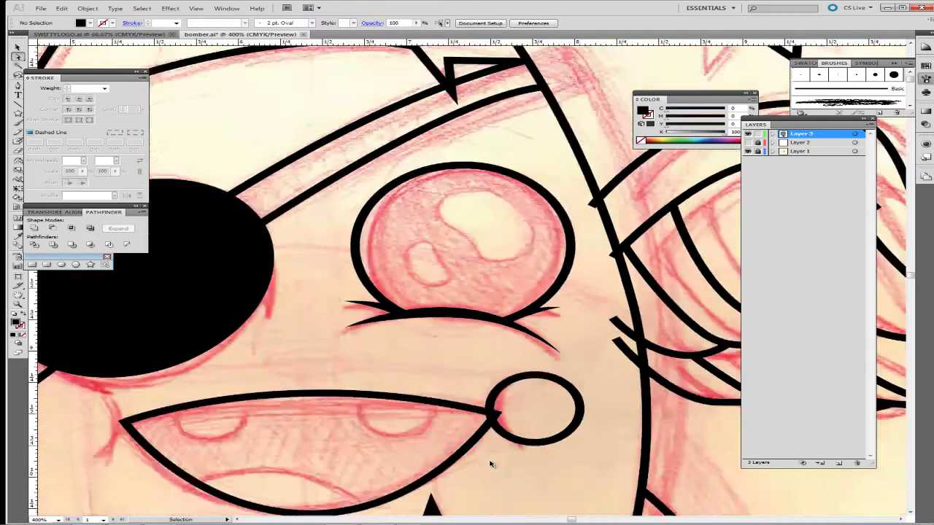
left_click_drag(612, 379, 374, 436)
key("shift+e")
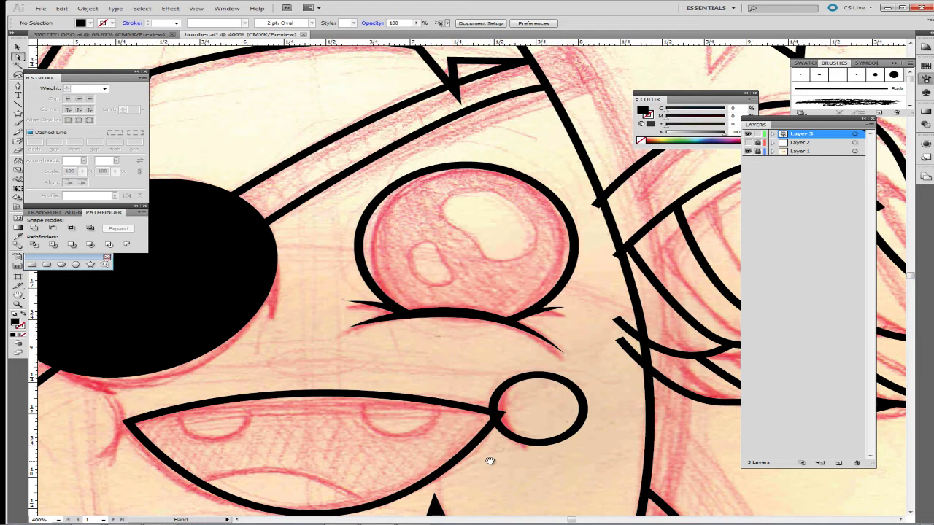
key("a")
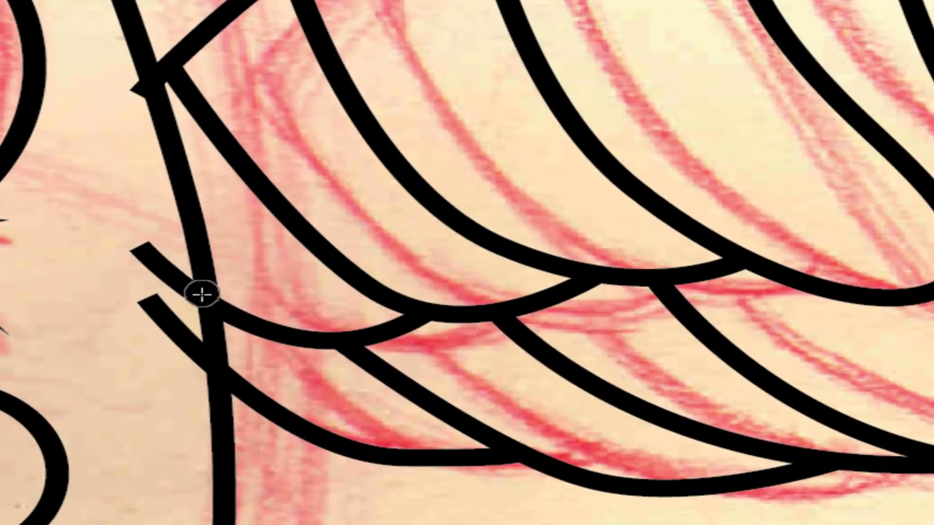
left_click(250, 329)
left_click(247, 393, "shift")
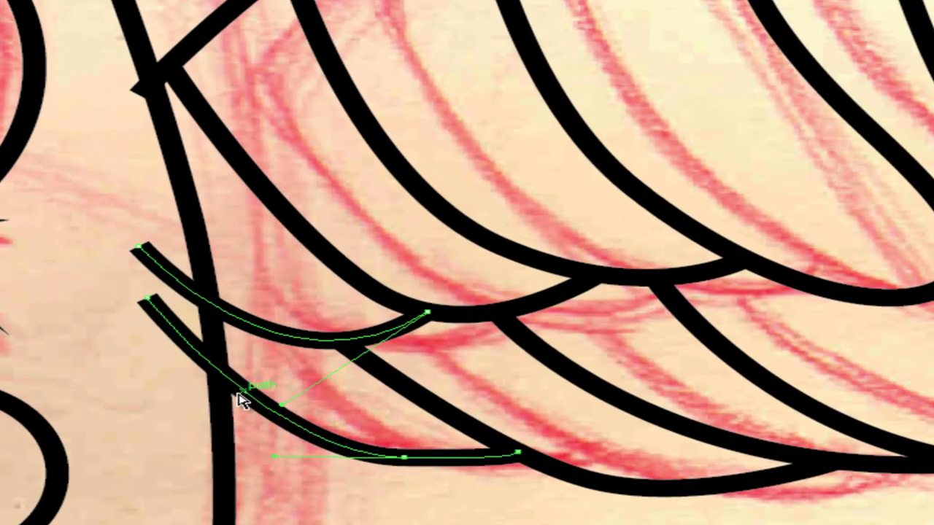
key("ctrl+shift+o")
key("shift+e")
mouse_move(147, 243)
left_mouse_down()
mouse_move(159, 319)
mouse_move(179, 314)
mouse_move(204, 383)
mouse_move(184, 270)
left_mouse_up()
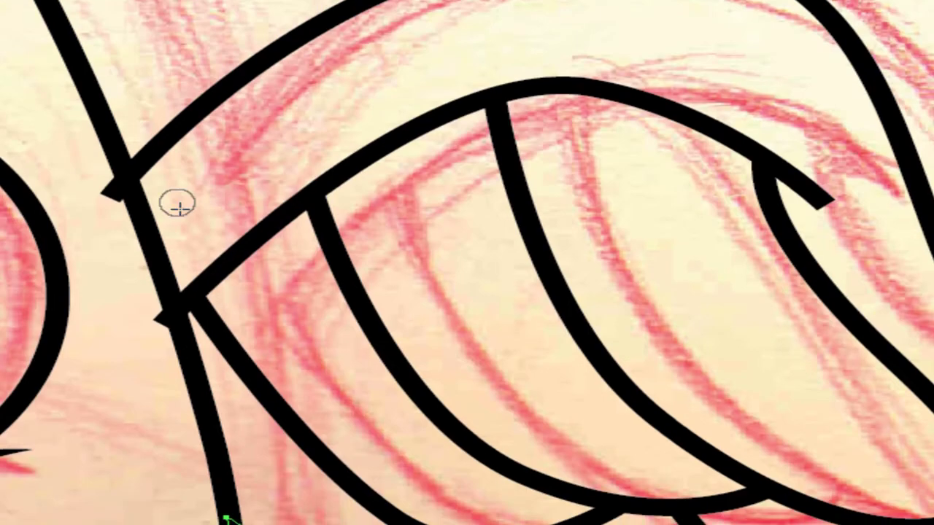
Outline the stroke of the wing's outer contour and erase its end that crosses the body outline.
key("v")
left_click(169, 152)
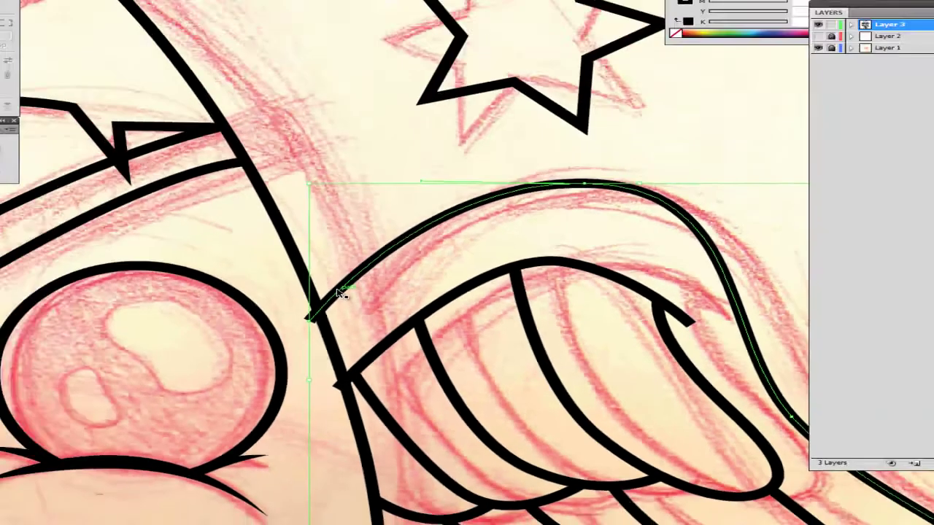
left_click_drag(585, 355, 471, 291)
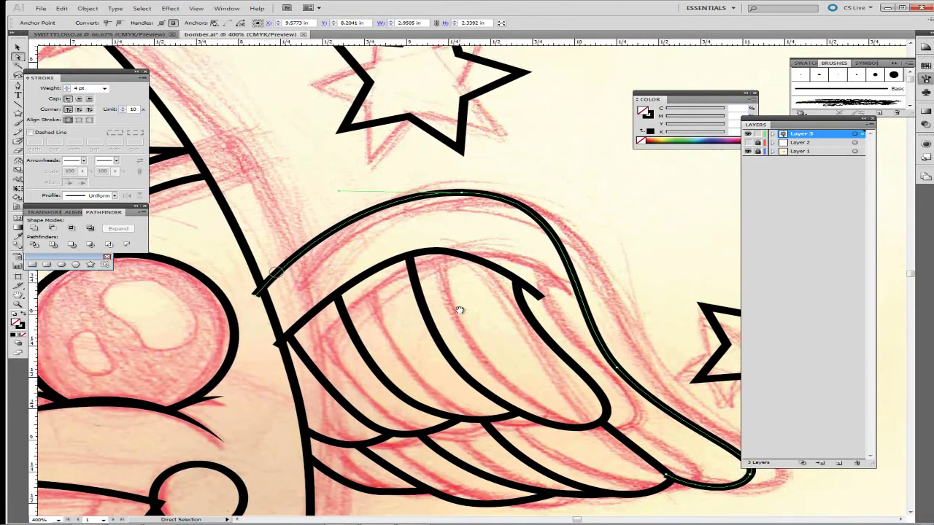
key("ctrl+shift+o")
left_click_drag(261, 302, 273, 339)
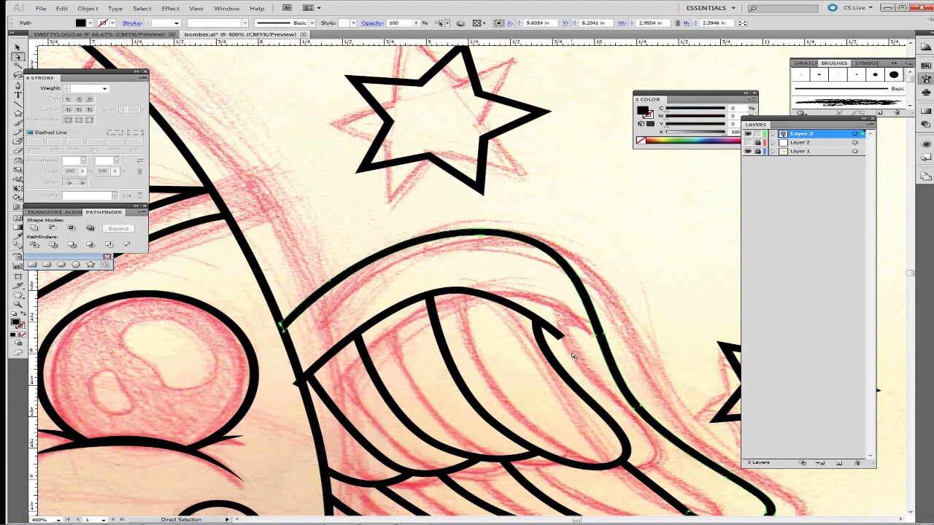
Outline the stroke of the inner wing arch and taper its free outer end to a point with an adjusted curve.
left_click_drag(364, 401, 386, 359)
left_click(605, 315)
key("ctrl+plus")
key("ctrl+plus")
key("ctrl+plus")
left_click_drag(606, 314, 340, 402)
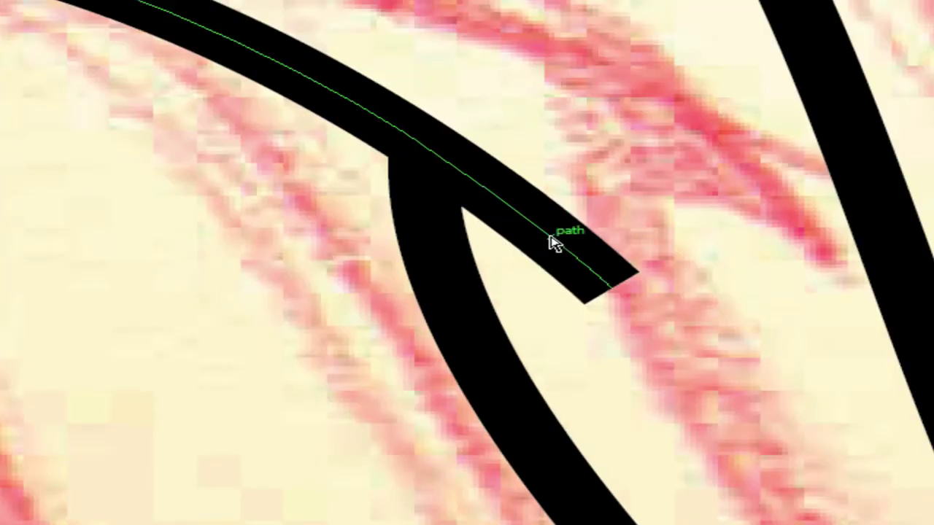
left_click(587, 304)
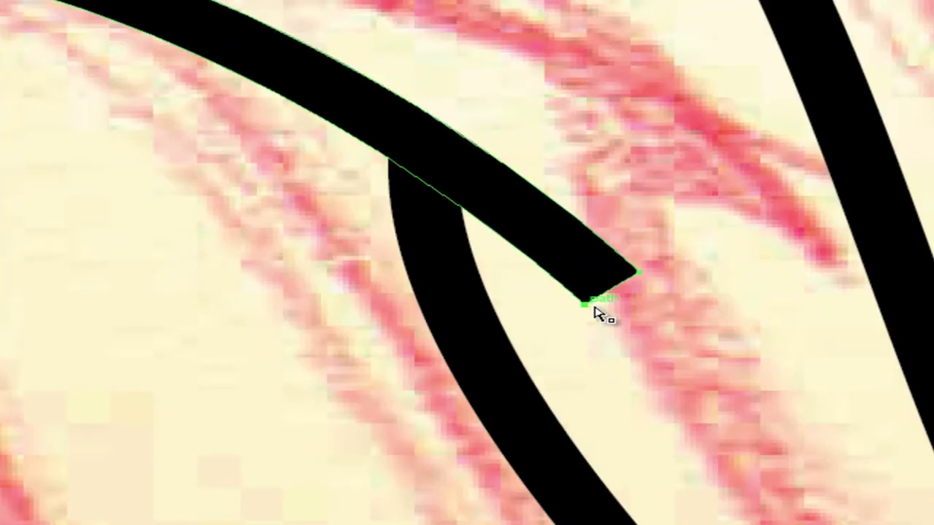
left_click_drag(588, 308, 637, 272)
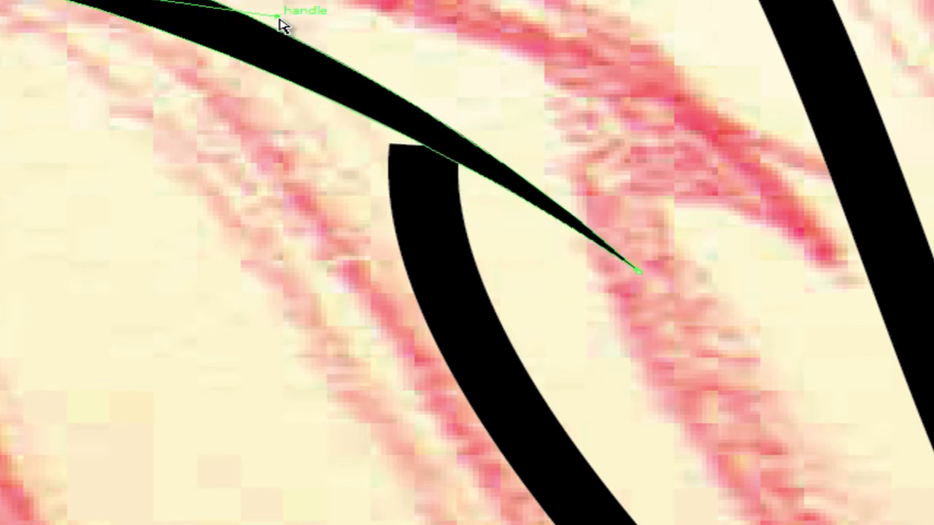
left_click_drag(277, 16, 297, 51)
left_click(715, 66)
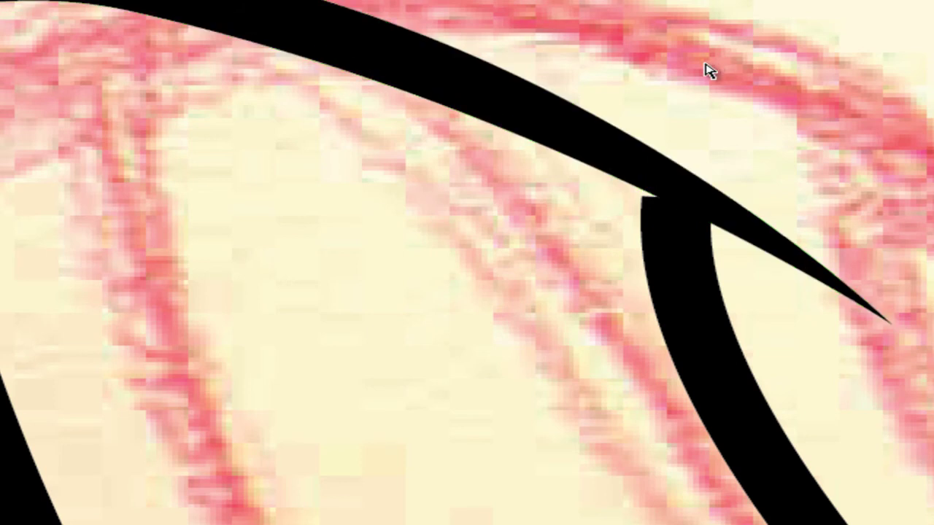
Outline the outermost feather line's stroke and shift its upper corner to tuck under the tapered wing arch.
left_click(672, 250)
key("ctrl+shift+o")
left_click(602, 258)
left_click_drag(645, 198, 643, 183)
left_click(573, 248)
Erase the end of the inner wing arch that sticks out past the body outline.
left_click_drag(175, 434, 650, 143)
mouse_move(181, 265)
left_mouse_down()
mouse_move(709, 262)
mouse_move(625, 198)
left_mouse_up()
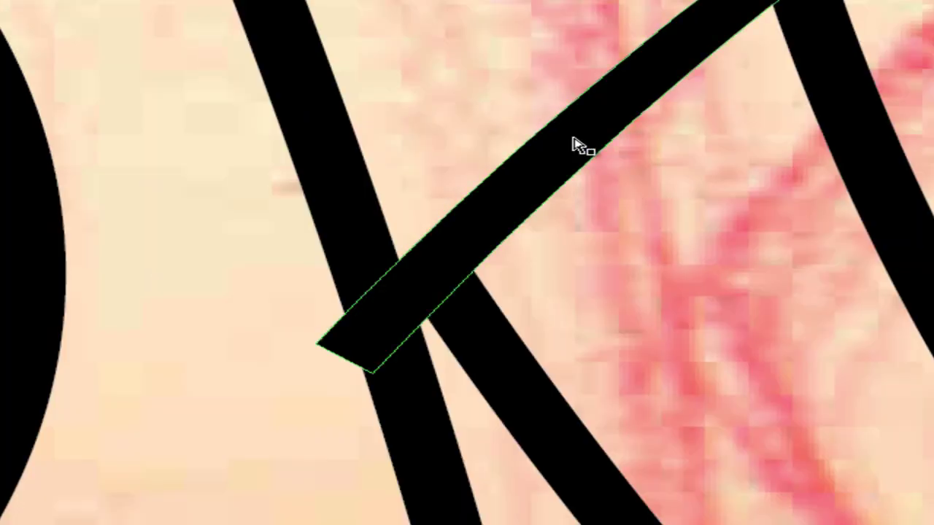
key("shift+e")
left_click_drag(317, 326, 324, 297)
key("a")
left_click(544, 0)
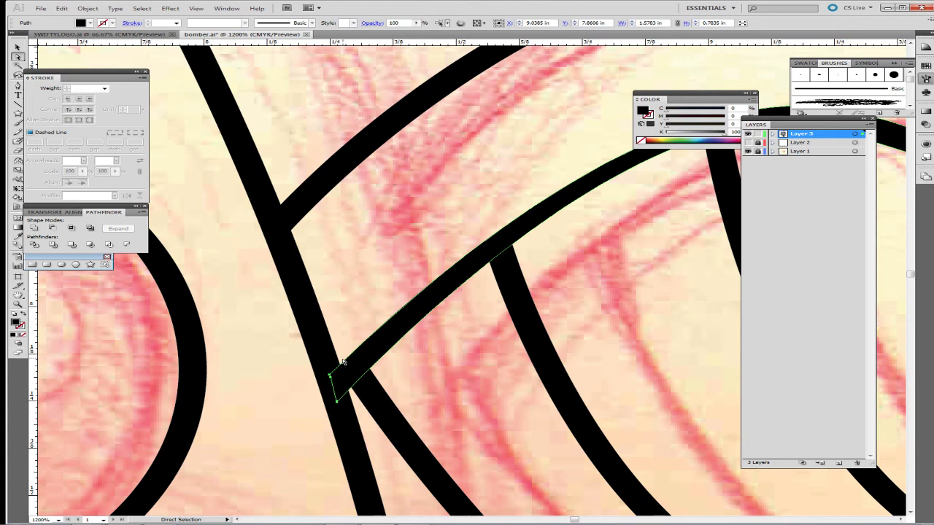
left_click(371, 300)
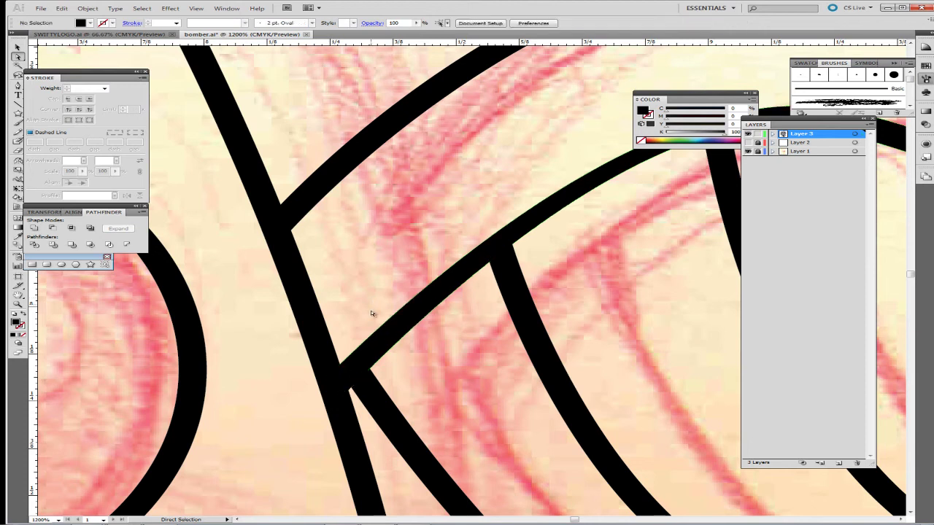
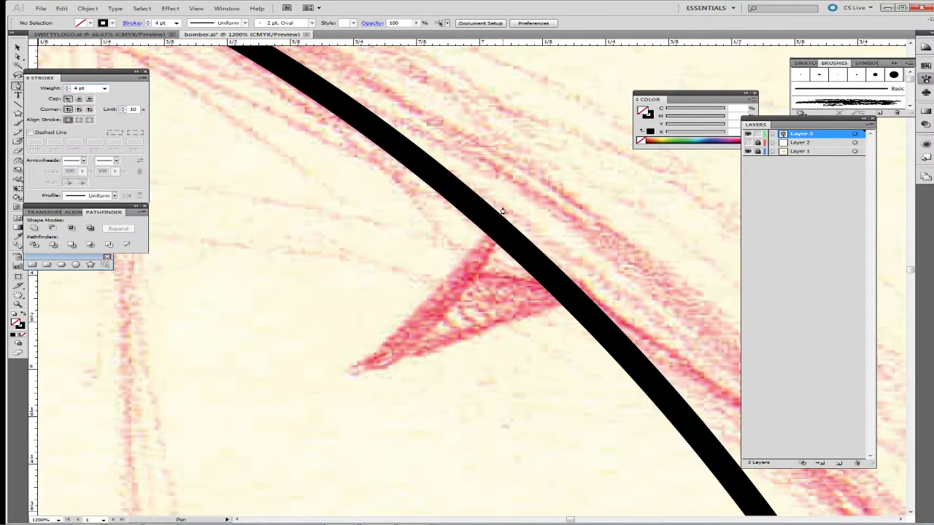
Draw a closed triangle with the Pen tool over the sketched tear on the hat's edge and adjust its tip handle.
left_click(515, 177)
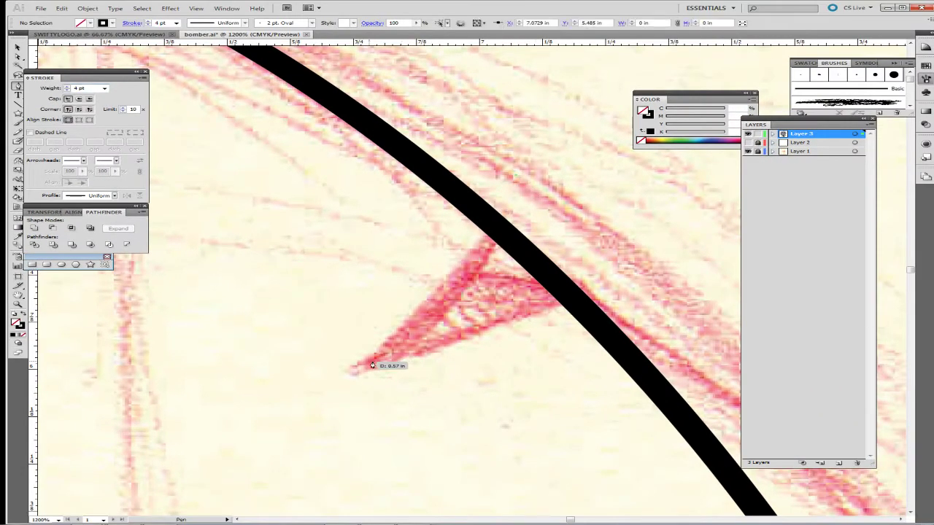
left_click_drag(332, 373, 293, 384)
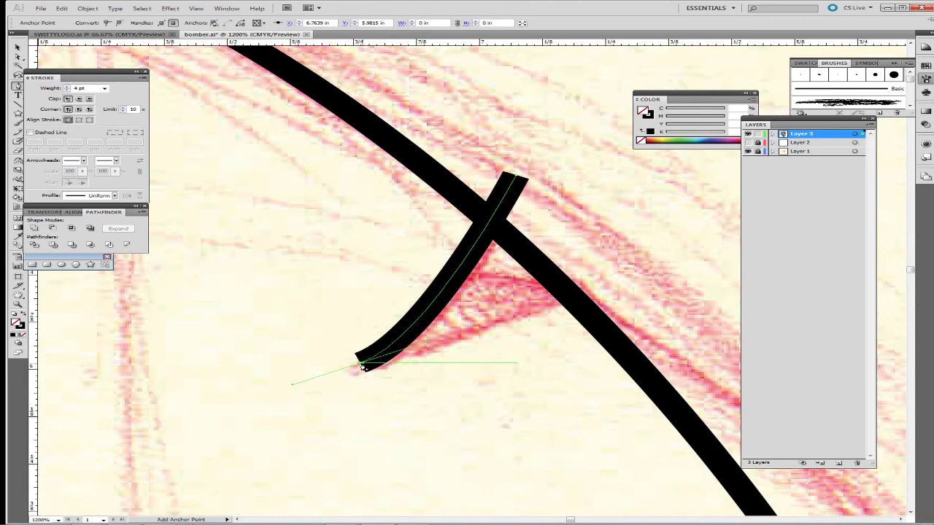
left_click_drag(632, 280, 729, 243)
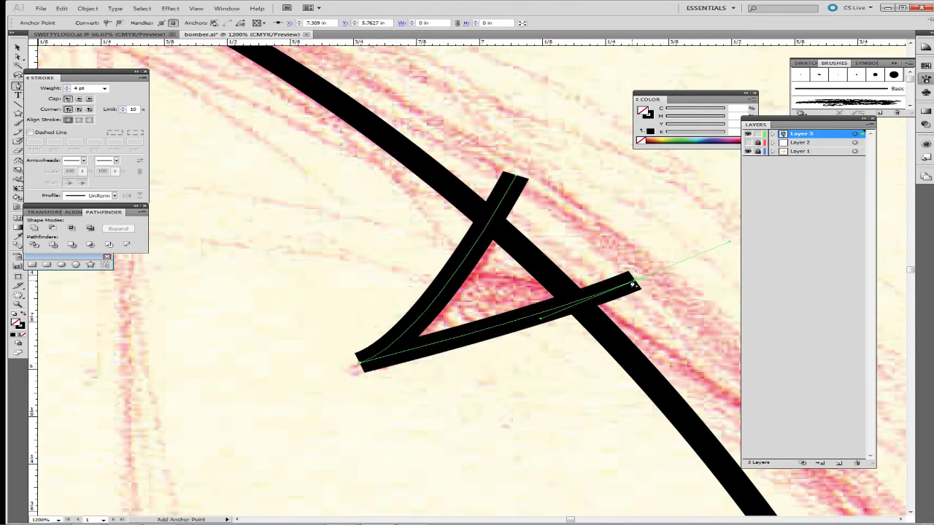
left_click(635, 282)
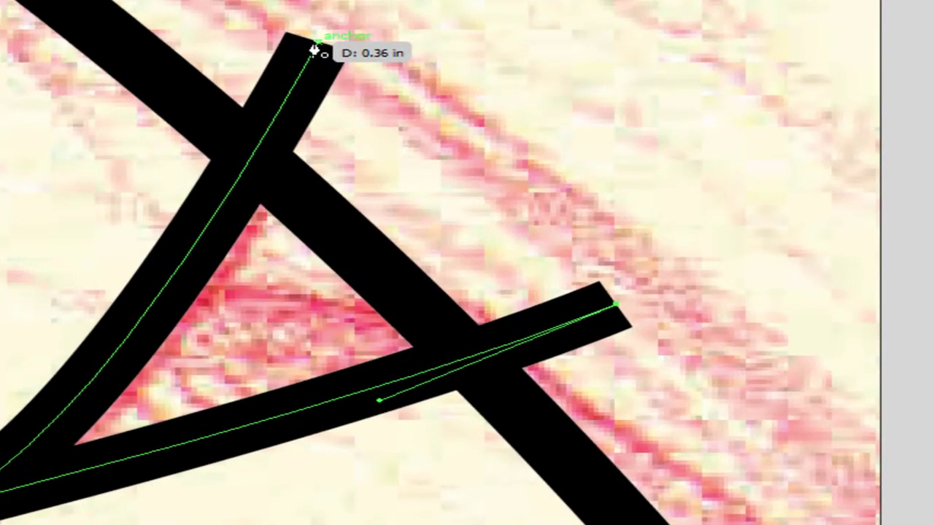
left_click(513, 178)
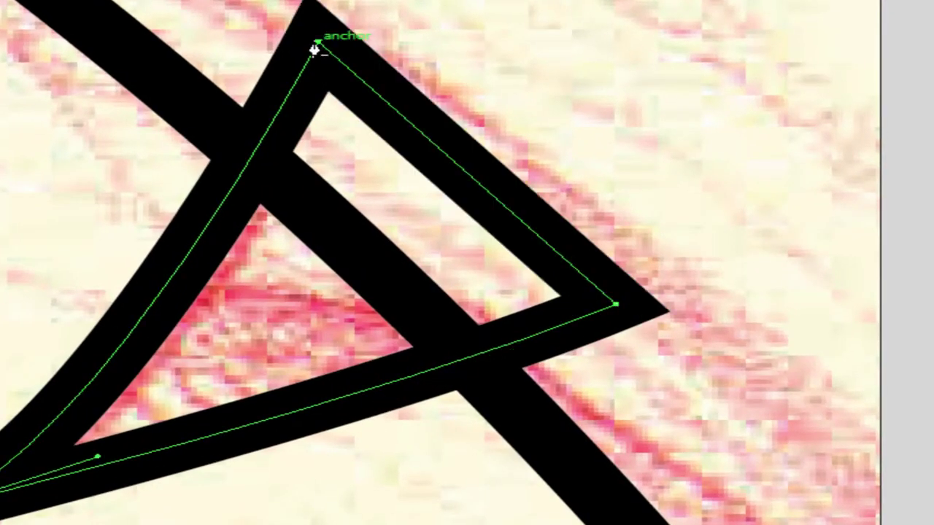
left_click_drag(97, 456, 86, 368)
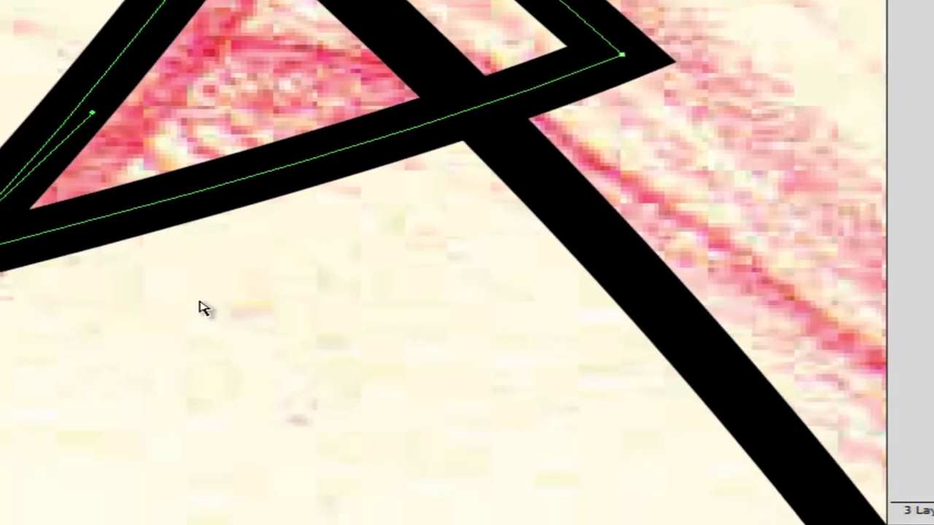
left_click(201, 261)
Subtract the triangle from the body outline with Minus Front to form the tear in the hat's edge.
left_click_drag(736, 85, 288, 213)
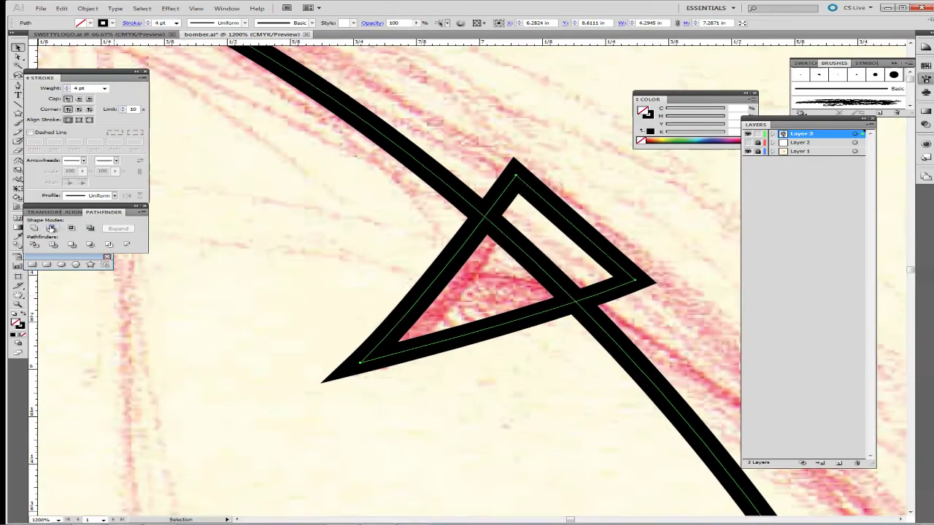
left_click(52, 228)
left_click(235, 312)
Draw a closed triangle over the leftmost sketched tear on the body's bottom edge and move it so its tip meets the sketch.
left_click_drag(238, 424, 319, 202)
key("ctrl+minus")
key("ctrl+minus")
key("ctrl+minus")
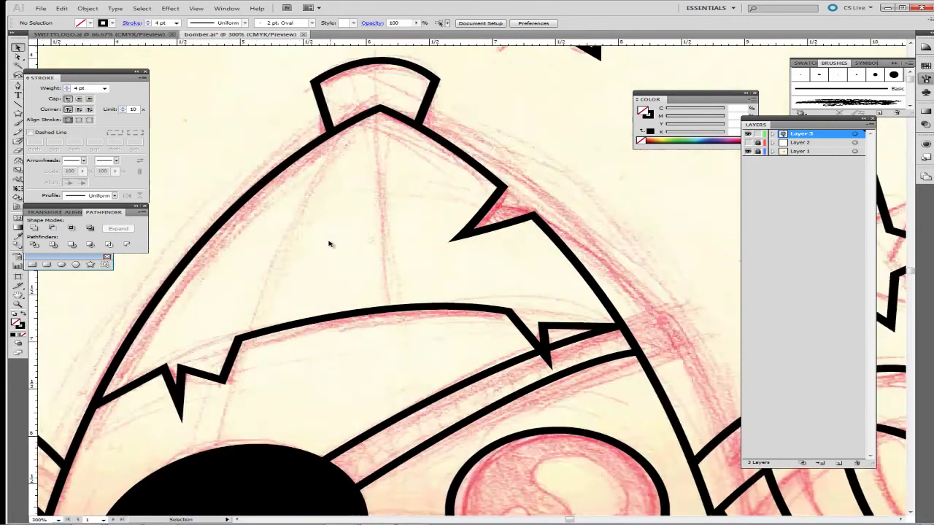
key("ctrl+minus")
left_click_drag(331, 384, 377, 219)
left_click_drag(376, 510, 369, 320)
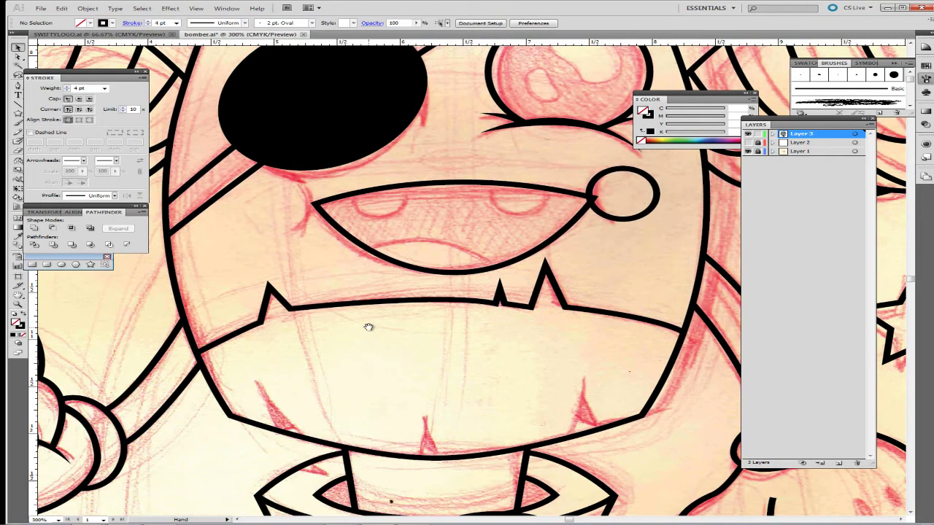
key("ctrl+plus")
key("ctrl+plus")
key("ctrl+plus")
left_click_drag(339, 452, 522, 252)
mouse_move(314, 439)
left_mouse_down()
mouse_move(499, 373)
mouse_move(462, 421)
left_mouse_up()
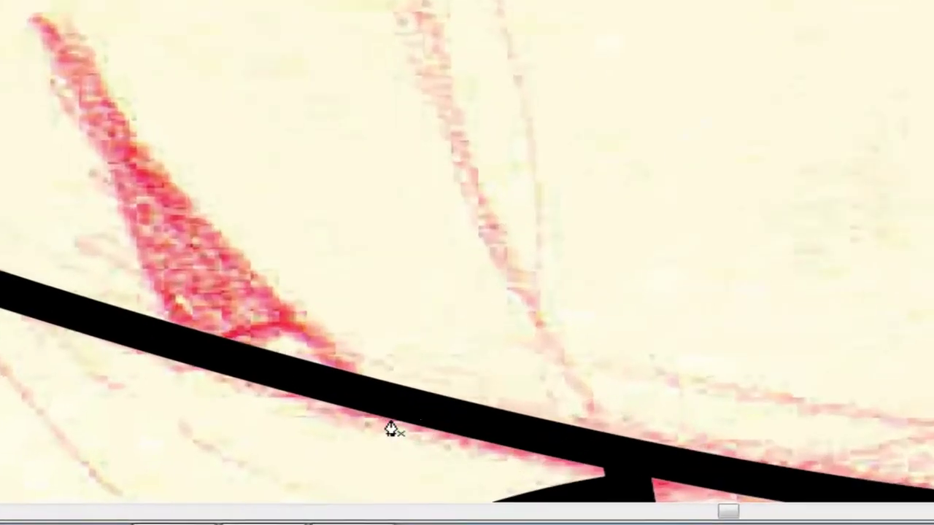
left_click(27, 5)
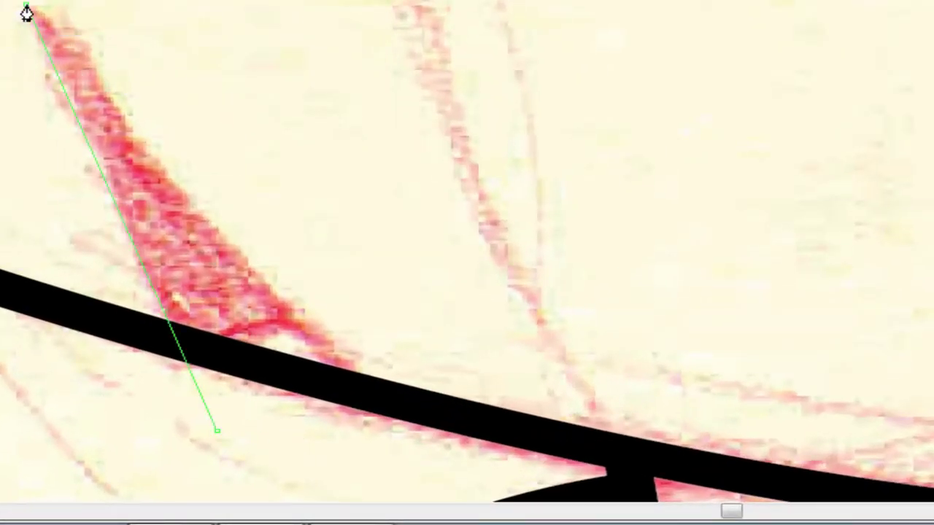
left_click(400, 452)
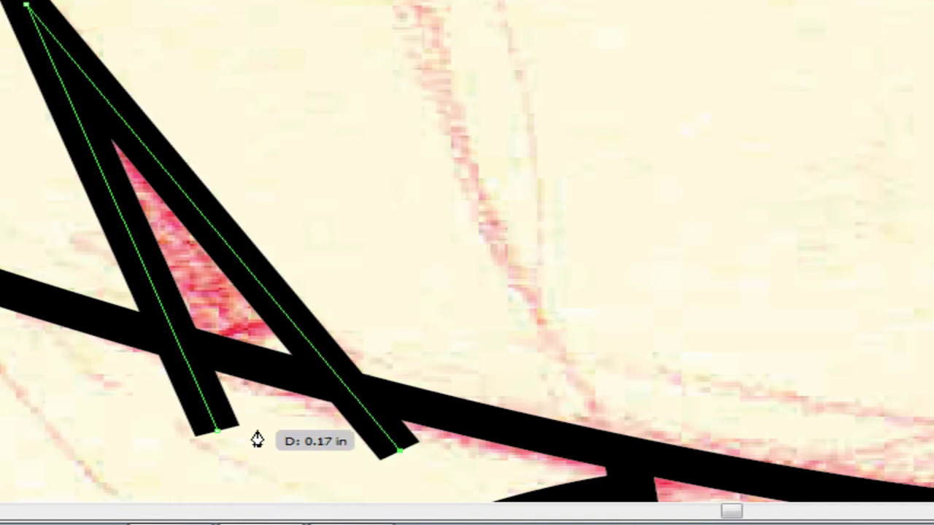
left_click(216, 433)
left_click_drag(278, 469, 246, 312)
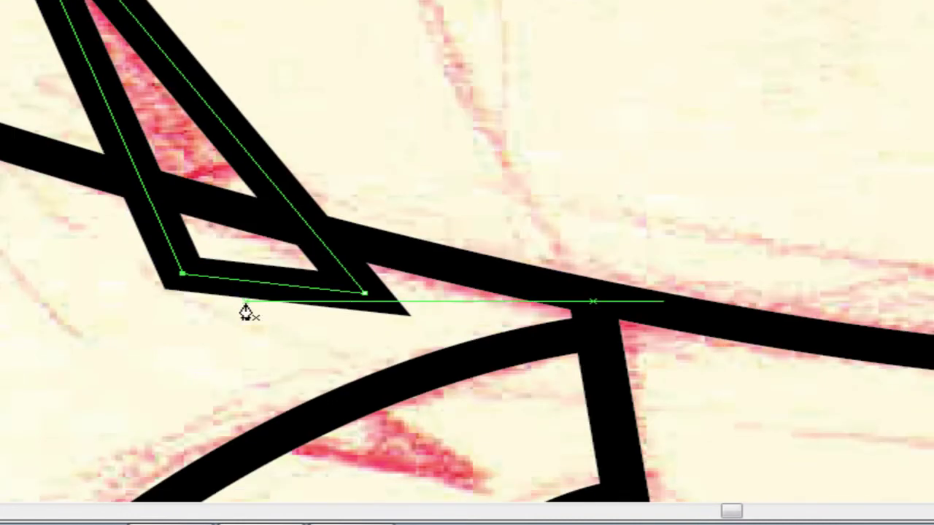
key("v")
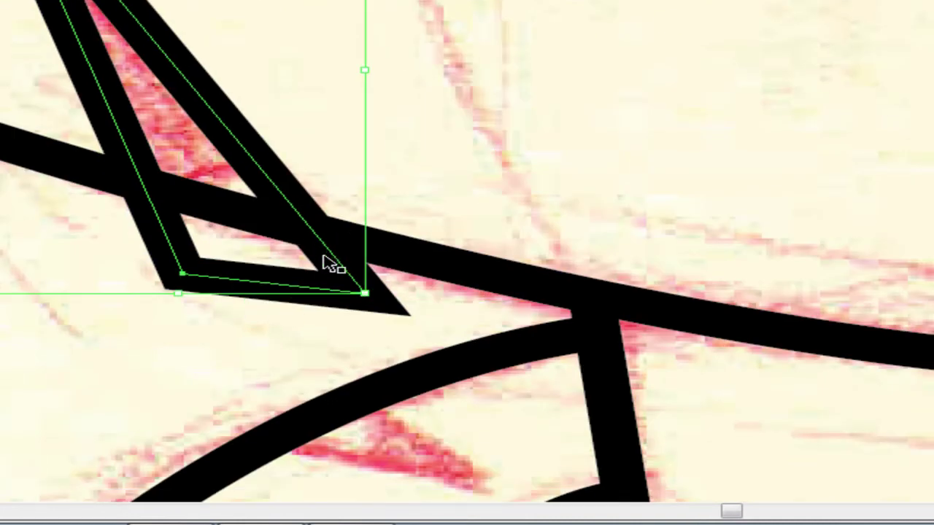
left_click_drag(345, 267, 428, 395)
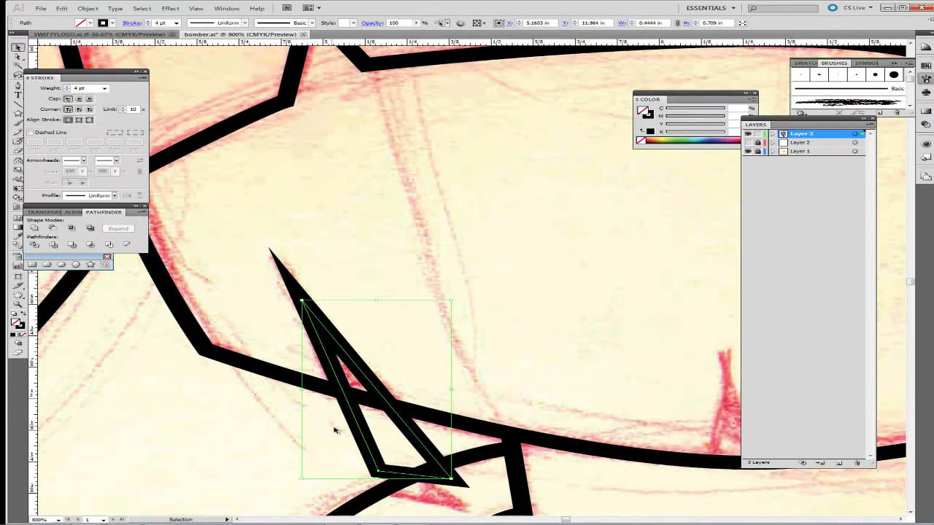
Subtract the leftmost triangle from the body outline with Minus Front to cut the tear into the bottom edge.
left_click(100, 268)
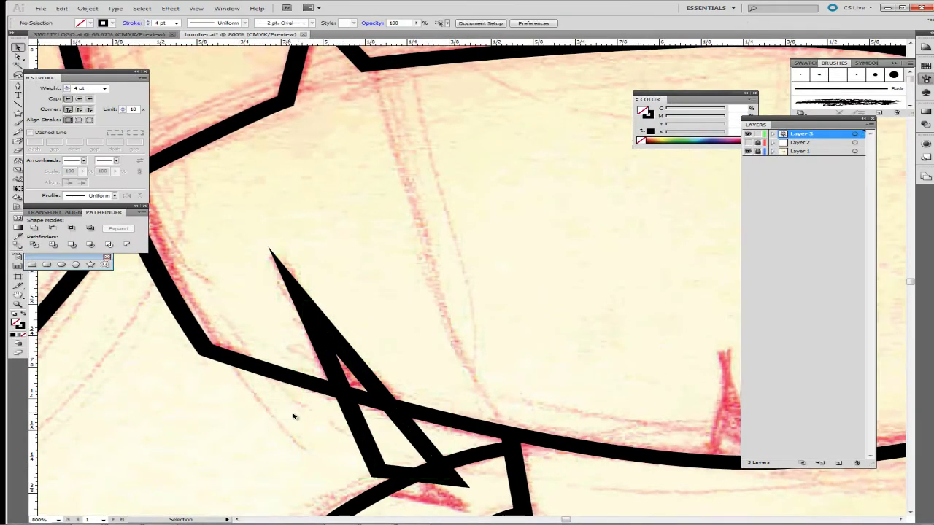
left_click(135, 257)
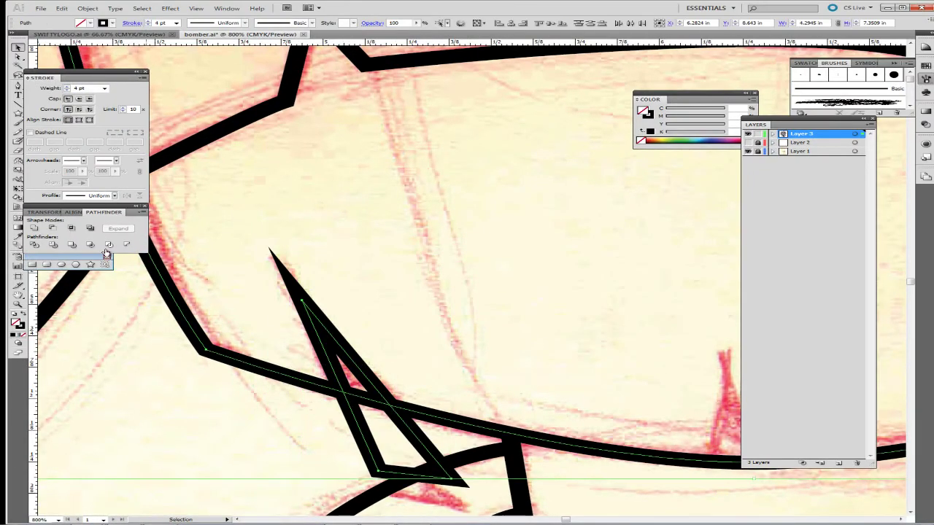
left_click(58, 229)
left_click(183, 396)
Draw a closed triangle with the Pen tool over the middle sketched tear on the body's bottom edge.
left_click_drag(423, 446, 178, 406)
left_click(447, 436)
left_click(485, 307)
left_click(532, 433)
left_click(448, 435)
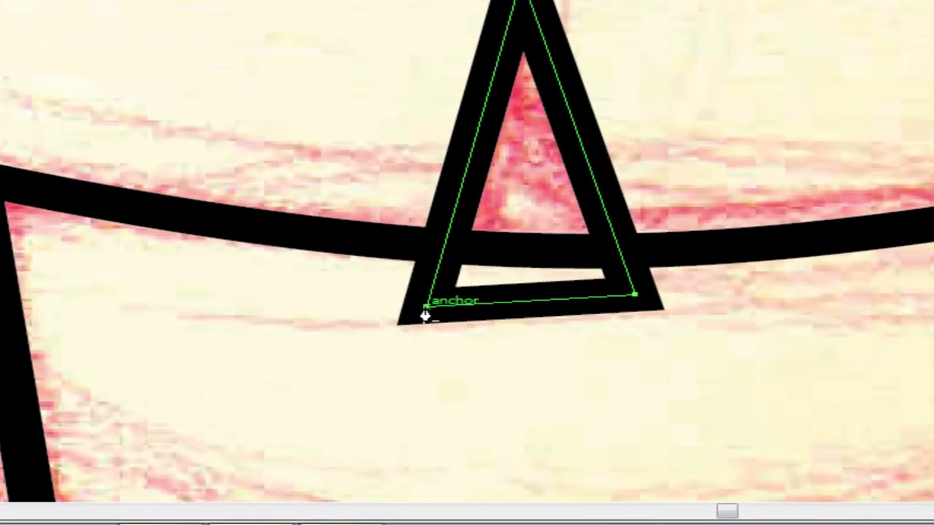
Select the middle triangle with the body outline and subtract it with Minus Front.
key("v")
left_click_drag(675, 371, 521, 193)
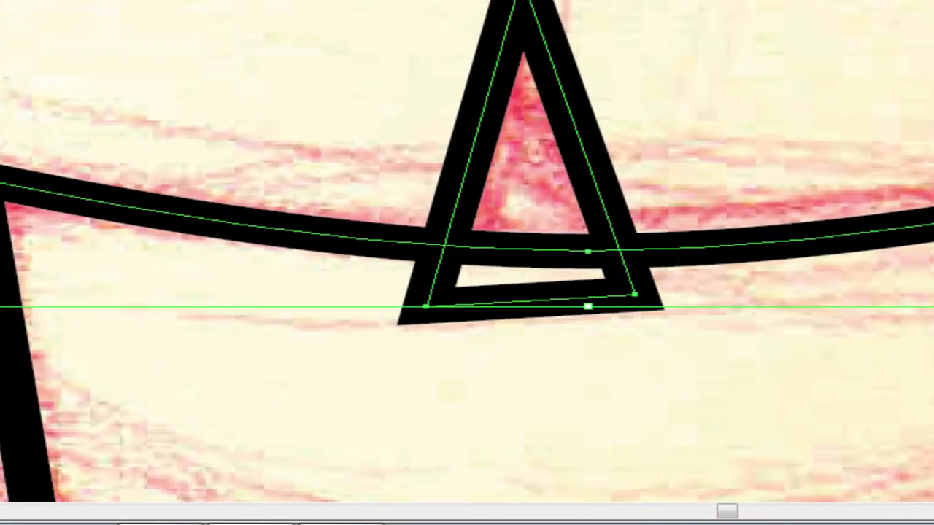
left_click(540, 340)
Draw a closed triangle with the Pen tool over the rightmost sketched tear on the body's bottom edge.
left_click_drag(701, 277, 124, 409)
left_click_drag(636, 277, 93, 366)
key("p")
left_click(366, 385)
left_click(441, 1)
left_click_drag(441, 0, 441, 0)
left_click_drag(566, 319, 460, 0)
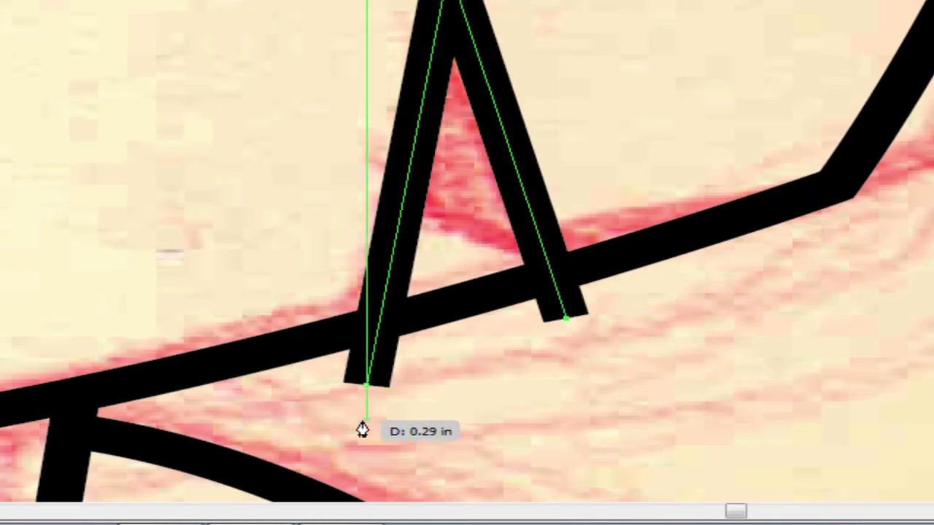
left_click(366, 385)
Subtract the rightmost triangle from the body outline with Minus Front to form the last bottom-edge tear.
key("v")
left_click(666, 422)
left_click_drag(718, 350, 508, 201)
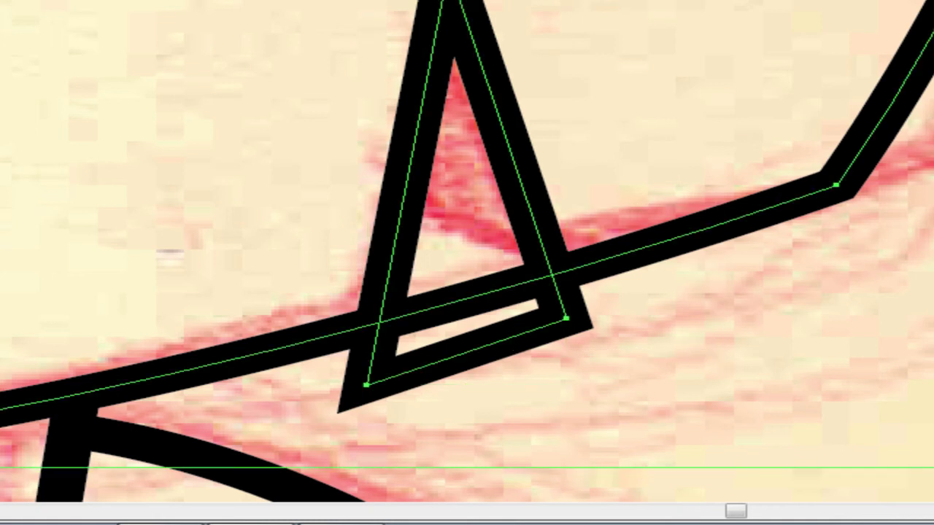
key("ctrl+4")
left_click(594, 363)
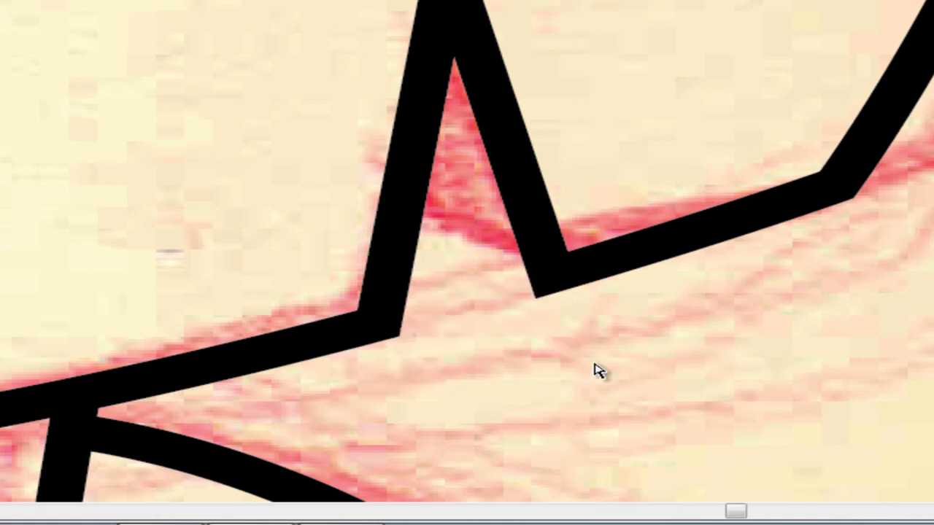
Draw a closed four-point shadow shape inside the rightmost bottom tear and swap its black stroke to a black fill.
key("ctrl+minus")
key("ctrl+minus")
key("ctrl+minus")
key("ctrl+minus")
key("ctrl+minus")
key("ctrl+minus")
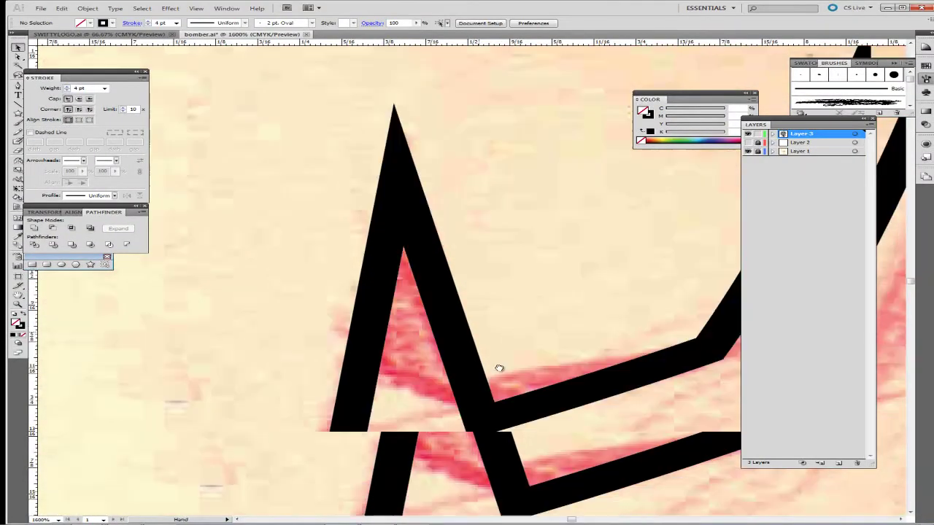
left_click_drag(499, 368, 452, 333)
key("p")
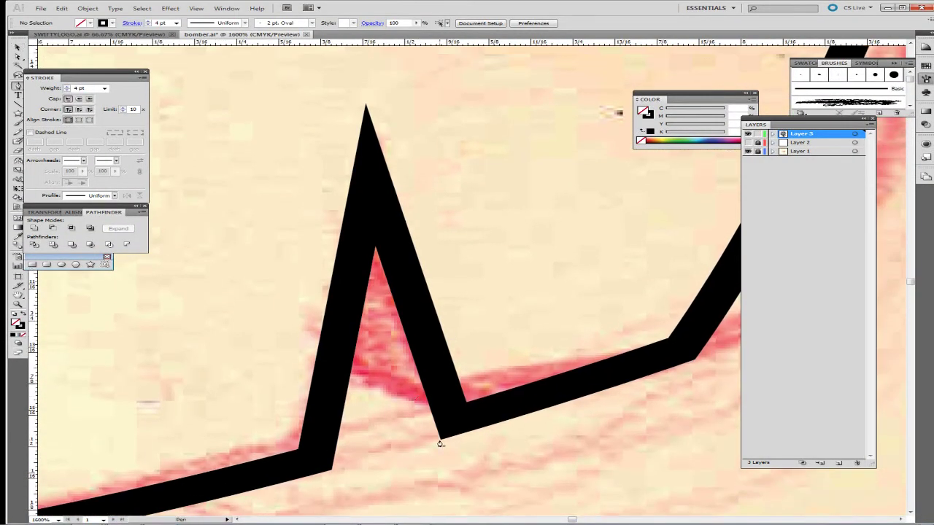
left_click(440, 443)
left_click(333, 351)
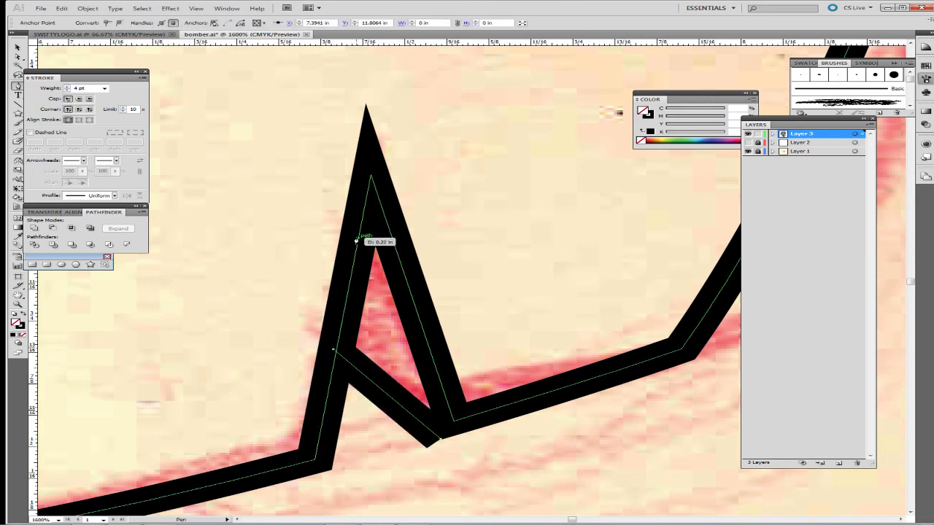
left_click(363, 190)
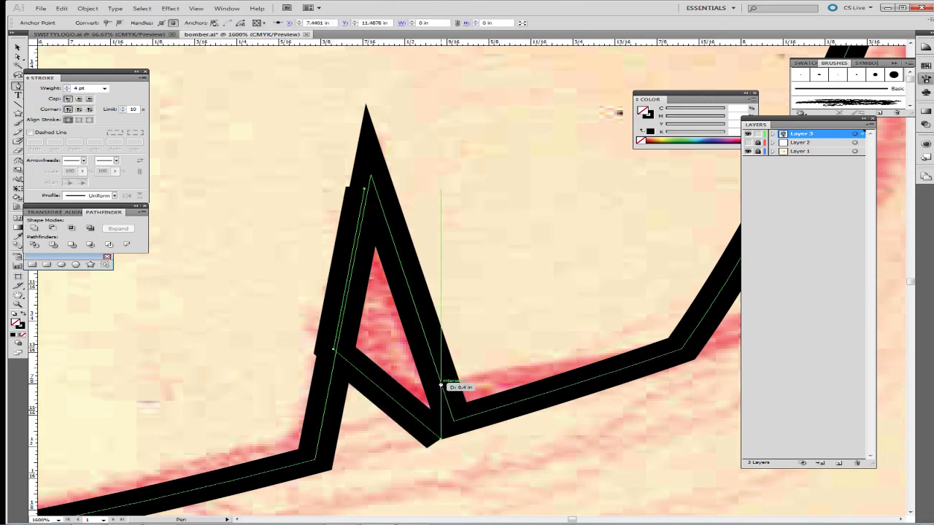
left_click(439, 379)
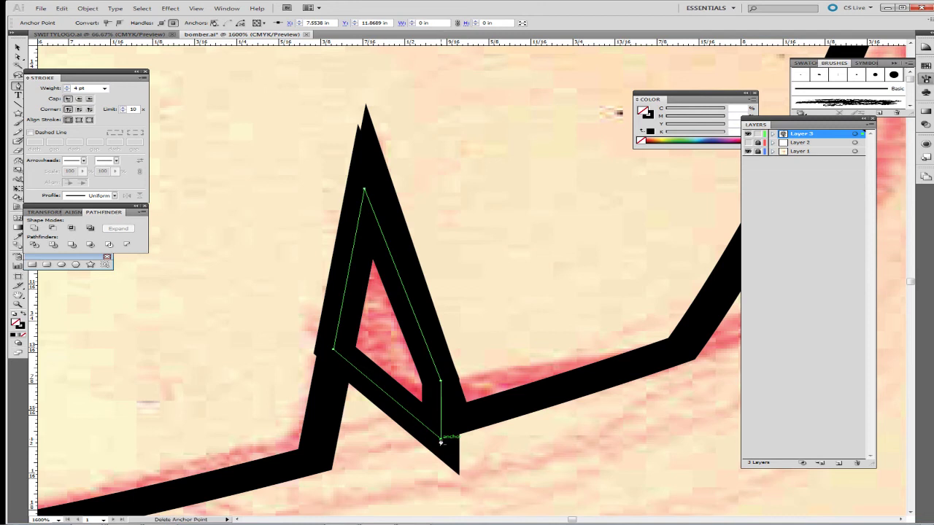
left_click(440, 443)
key("shift+x")
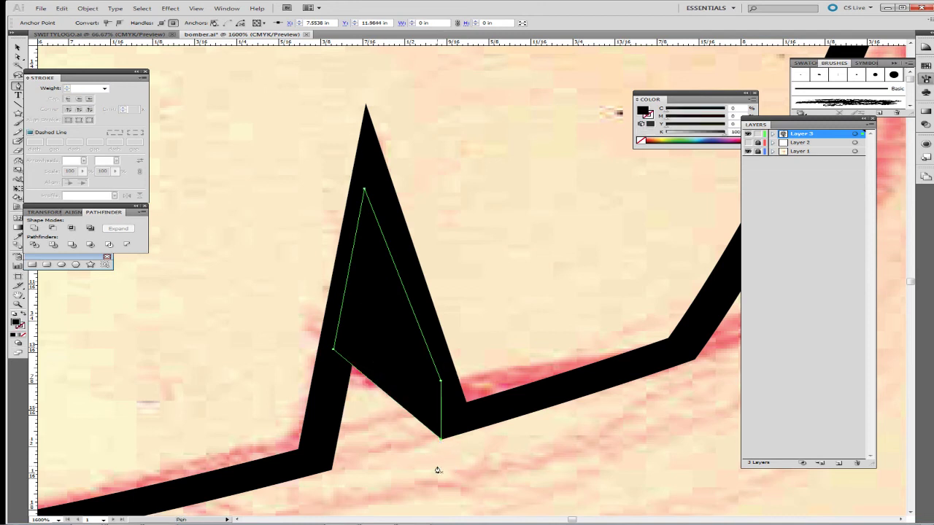
left_click(438, 470)
Nudge the shadow shape's lowest anchor point so it meets the outer corner of the body outline exactly.
key("ctrl+plus")
key("ctrl+plus")
key("ctrl+plus")
key("ctrl+plus")
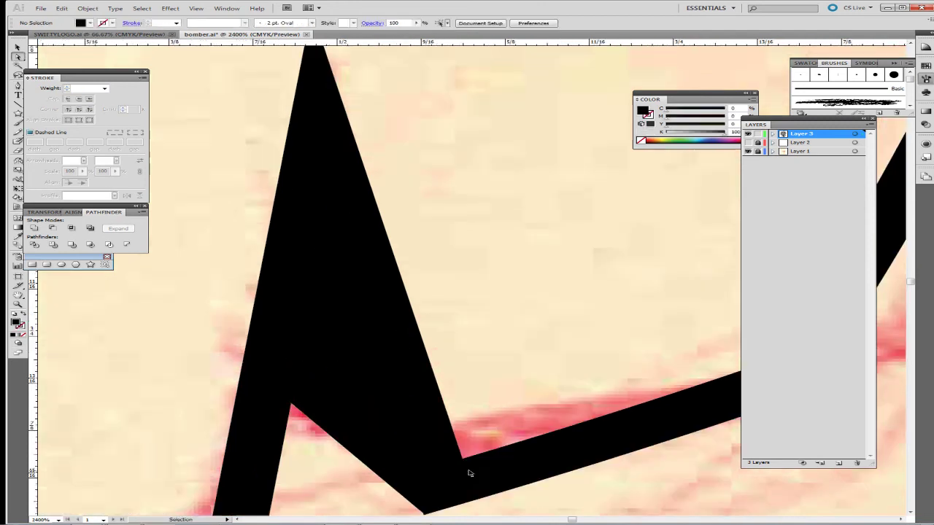
left_click_drag(472, 484, 500, 200)
left_click_drag(464, 441, 503, 336)
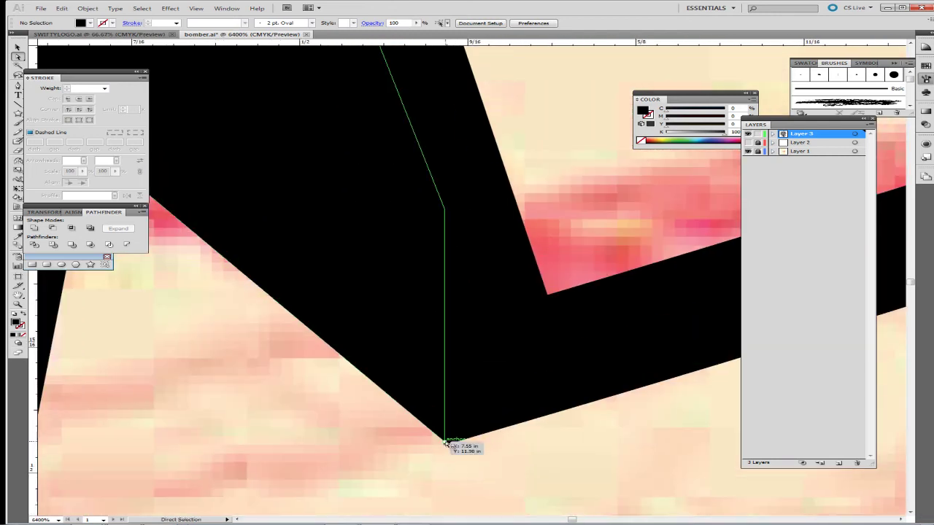
left_click_drag(444, 442, 443, 445)
left_click(452, 460)
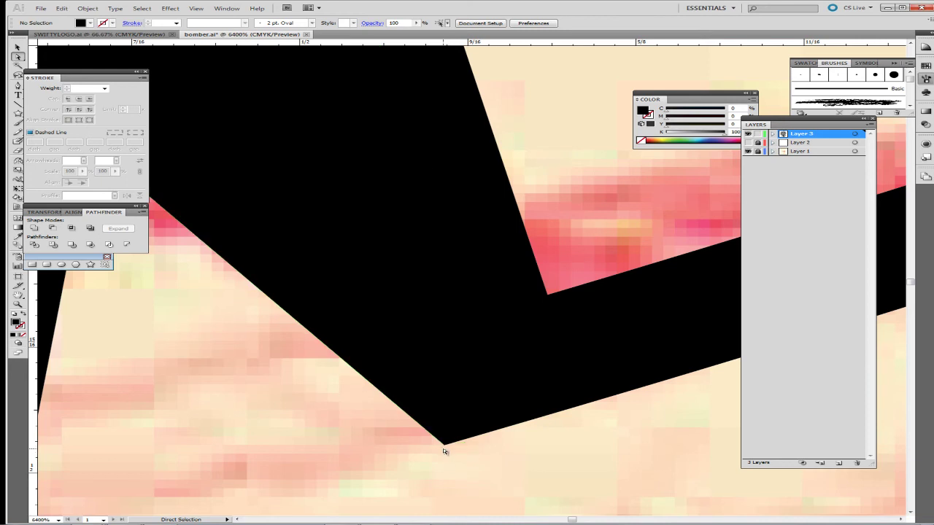
Examine the shaded bottom tear and the other tears along the body, hat brim and hat edge.
key("ctrl+minus")
key("ctrl+minus")
key("ctrl+minus")
key("ctrl+minus")
key("ctrl+minus")
key("ctrl+minus")
key("ctrl+minus")
key("ctrl+minus")
key("ctrl+minus")
key("ctrl+minus")
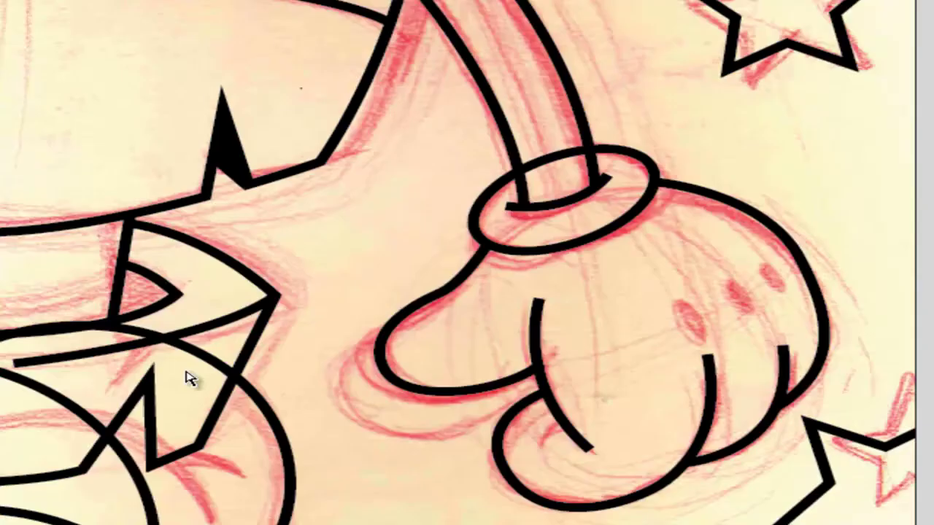
scroll(153, 261, "up", 5)
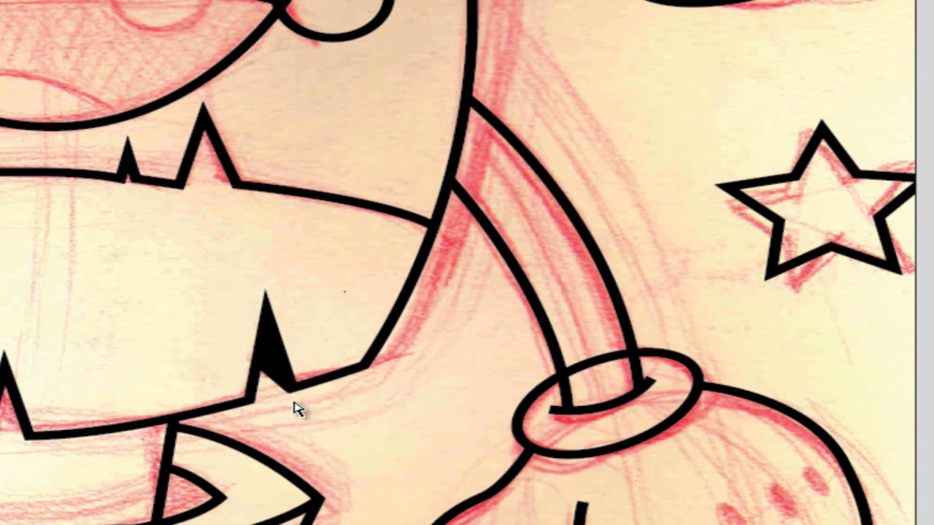
key("space")
left_click_drag(335, 132, 94, 71)
left_click_drag(8, 121, 180, 372)
left_click_drag(174, 201, 213, 505)
left_click_drag(136, 273, 177, 441)
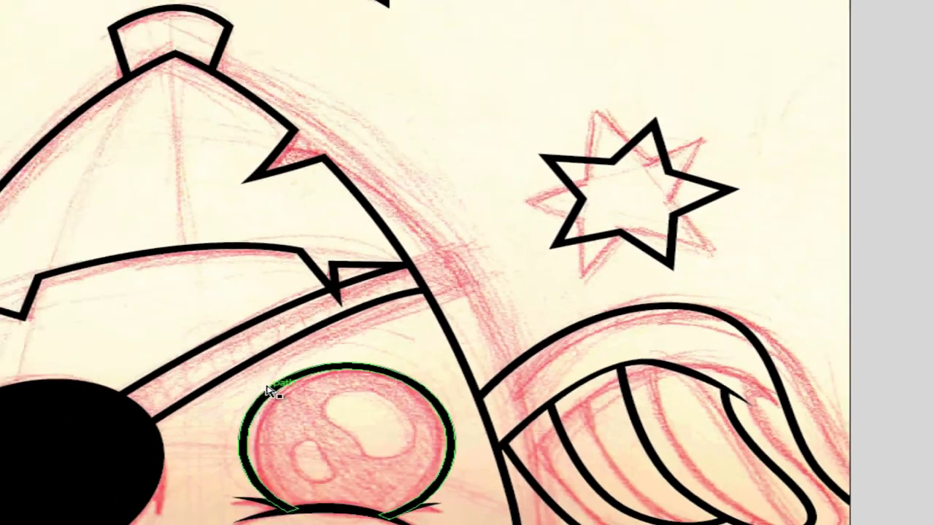
key("ctrl+plus")
key("ctrl+plus")
key("ctrl+plus")
key("ctrl+plus")
key("ctrl+plus")
key("space")
left_click_drag(492, 417, 399, 207)
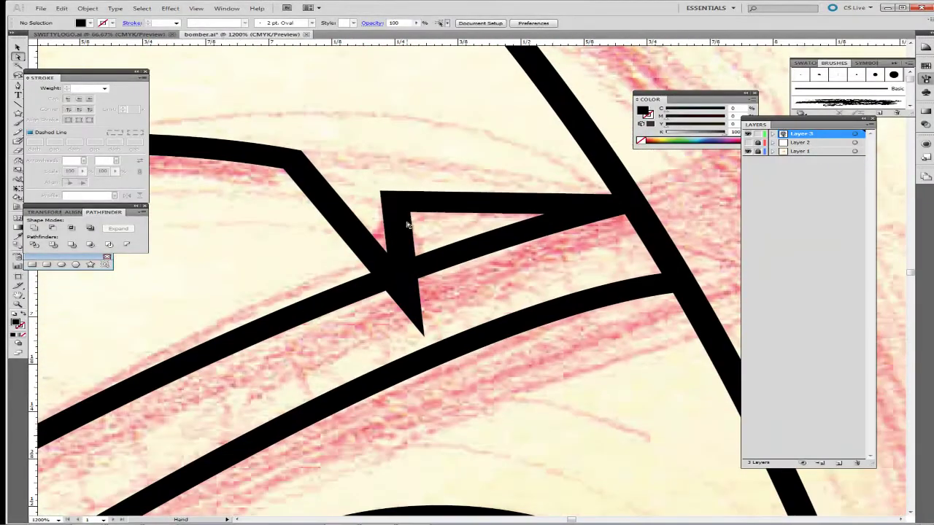
key("ctrl+minus")
key("ctrl+minus")
key("ctrl+minus")
key("ctrl+minus")
key("ctrl+minus")
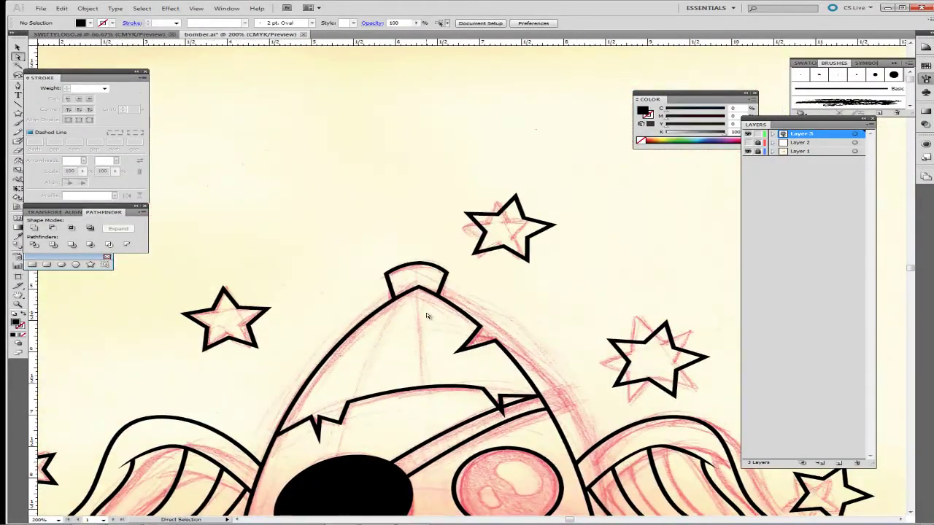
scroll(427, 315, "up", 6)
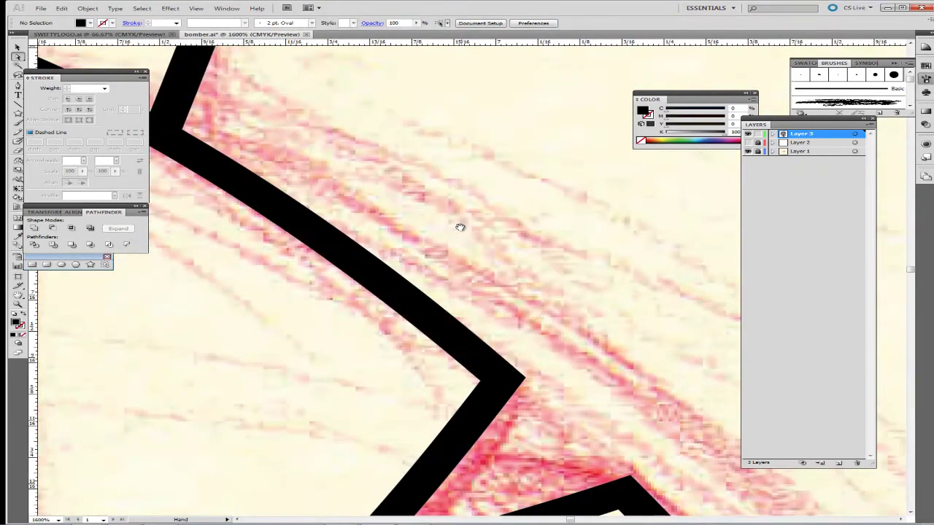